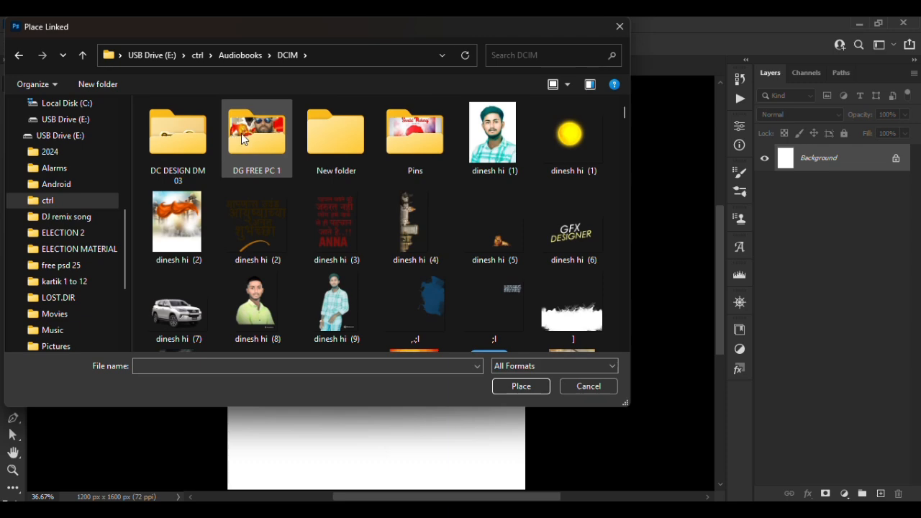
Place the bappasas image from the G1 folder as a linked layer, scaled to 135.30% and centred to cover the canvas.
double_click(329, 134)
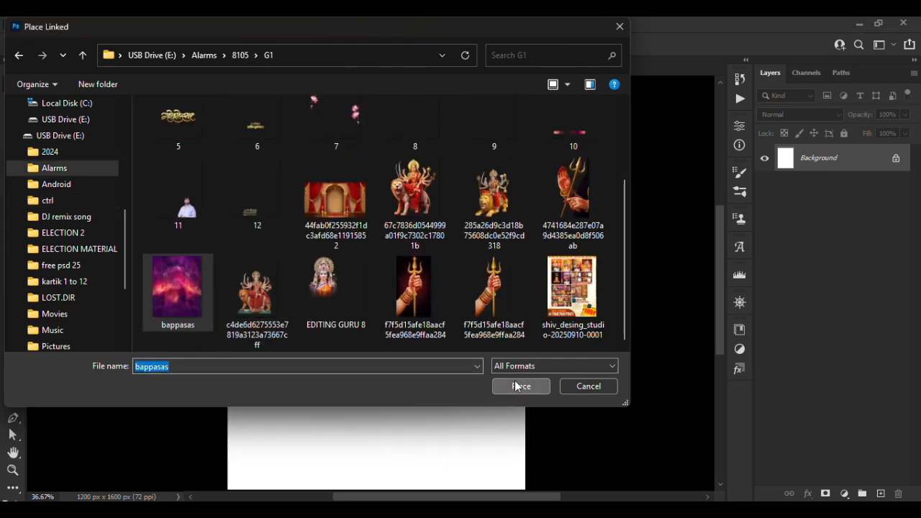
left_click(521, 386)
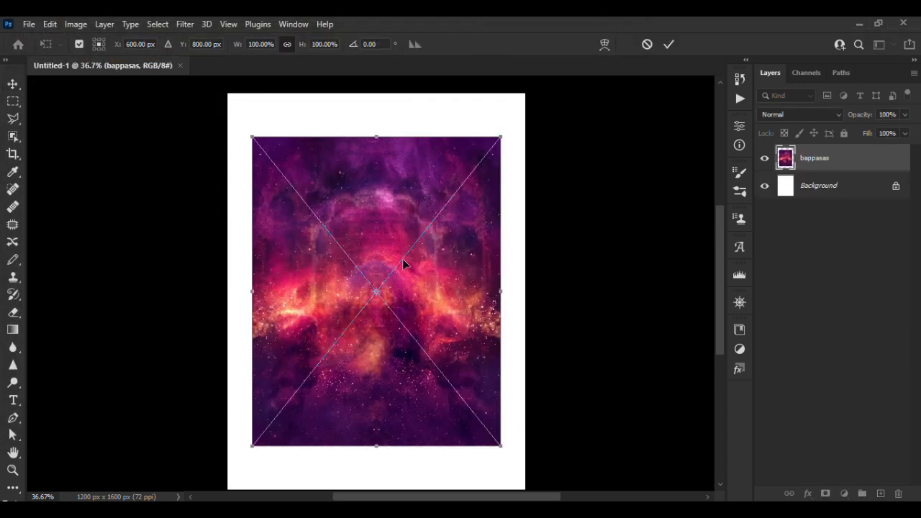
left_click_drag(402, 264, 372, 222)
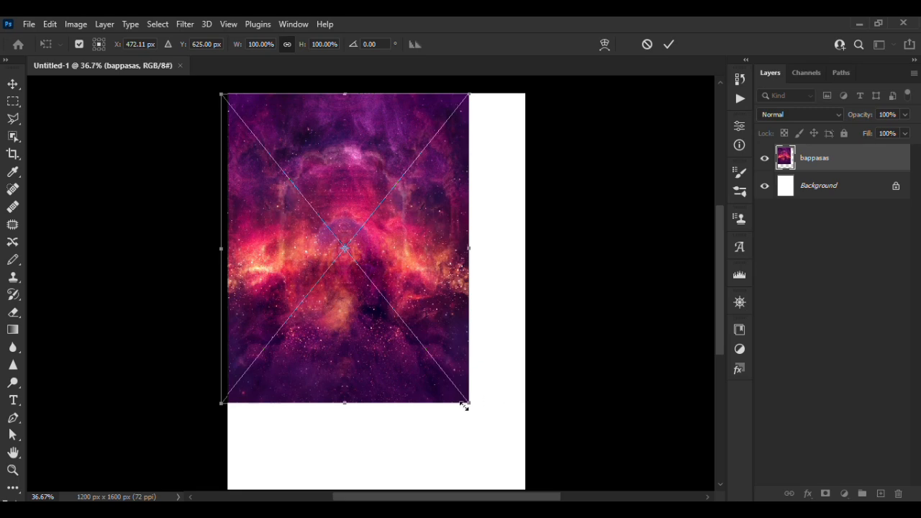
left_click_drag(470, 400, 545, 491)
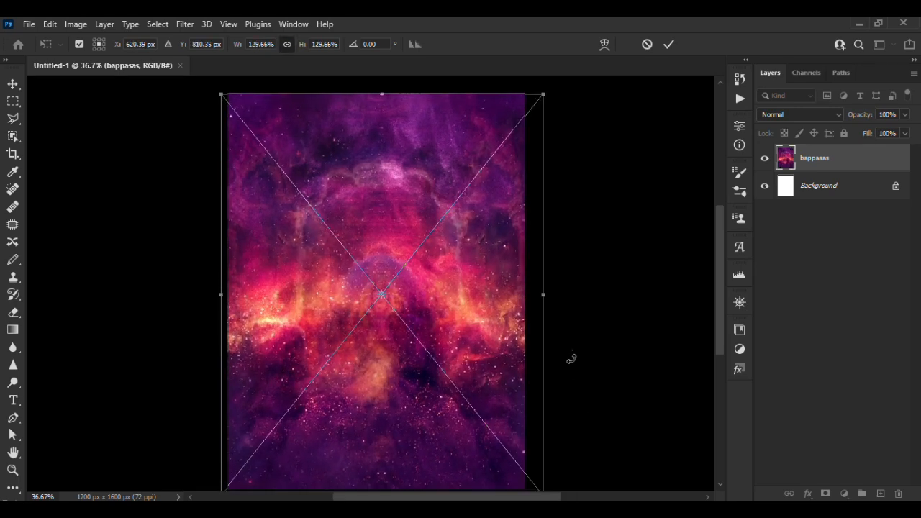
scroll(395, 330, "down", 2)
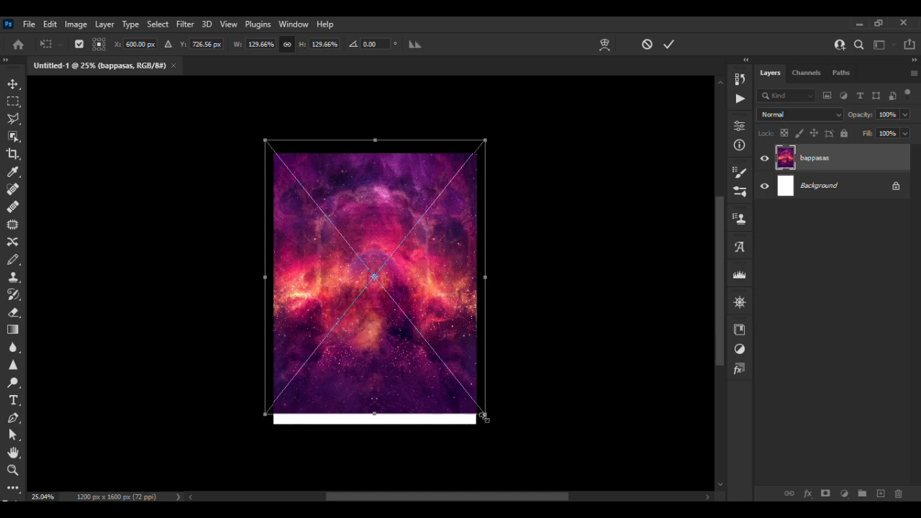
left_click_drag(484, 416, 493, 426)
left_click_drag(462, 377, 457, 382)
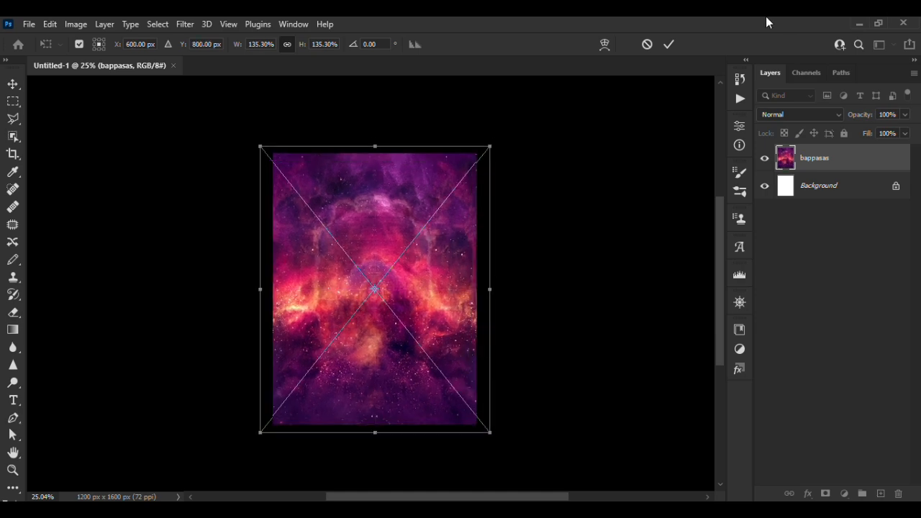
left_click(667, 47)
scroll(503, 216, "up", 5)
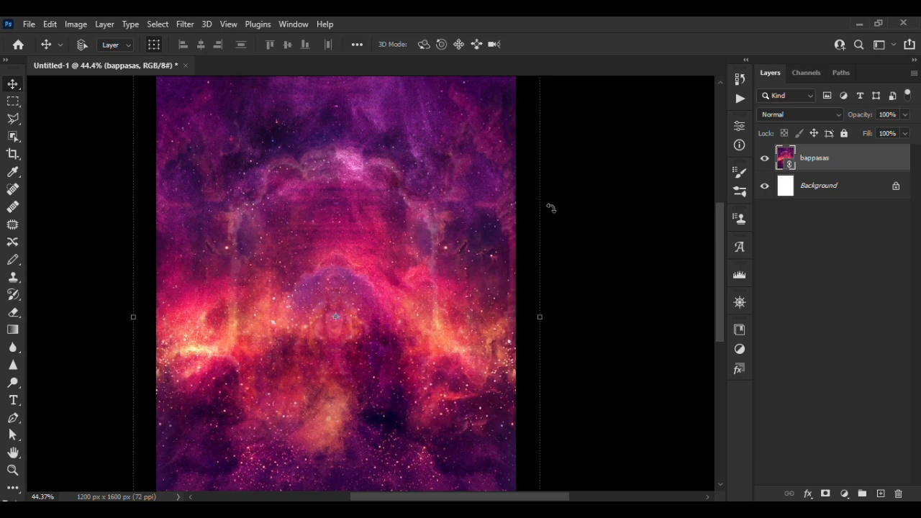
scroll(551, 199, "down", 2)
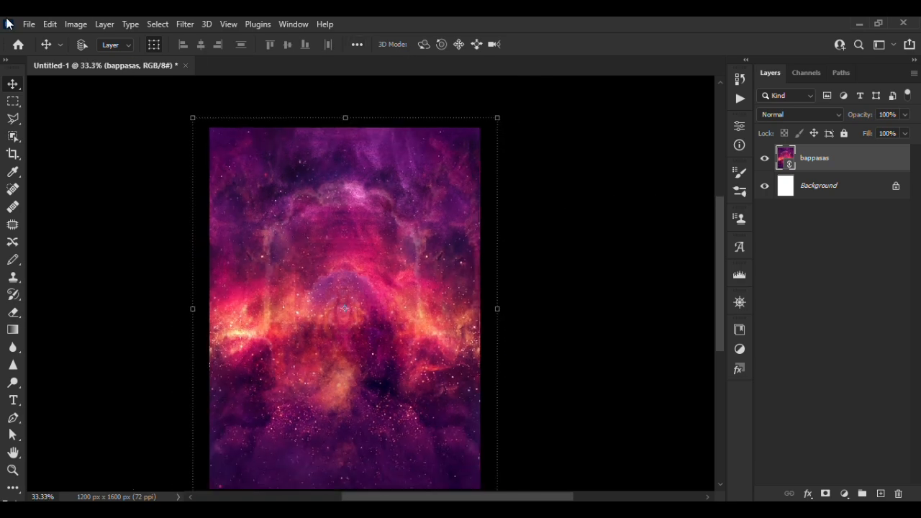
Place the image "a" from the holi 2026 folder inside ctrl as a linked layer.
left_click(29, 24)
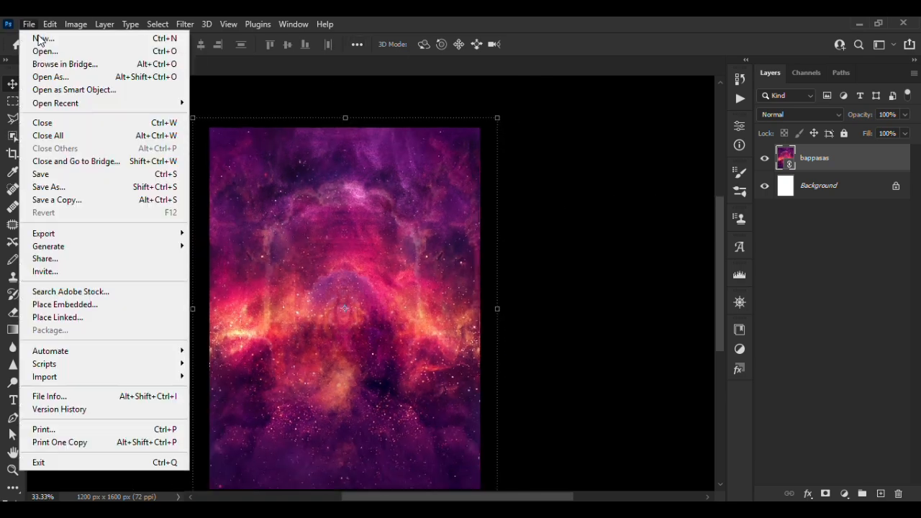
left_click(85, 318)
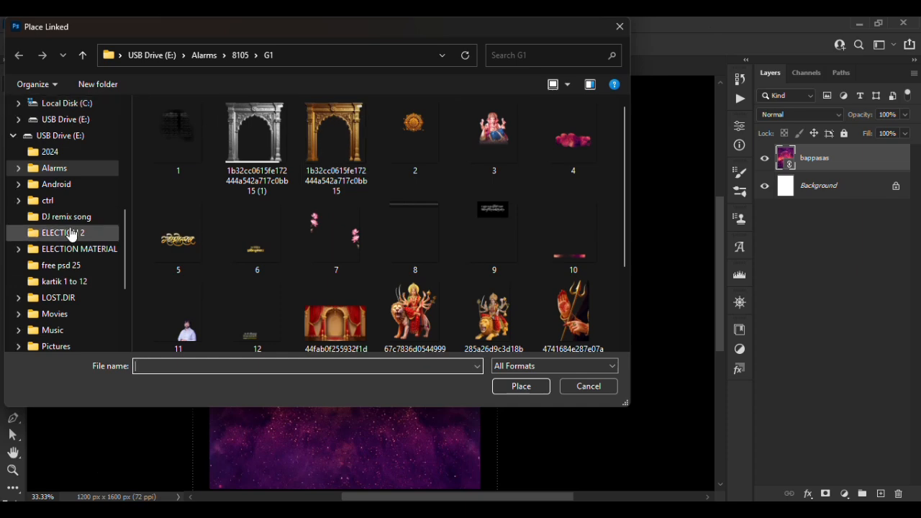
left_click(74, 200)
double_click(420, 152)
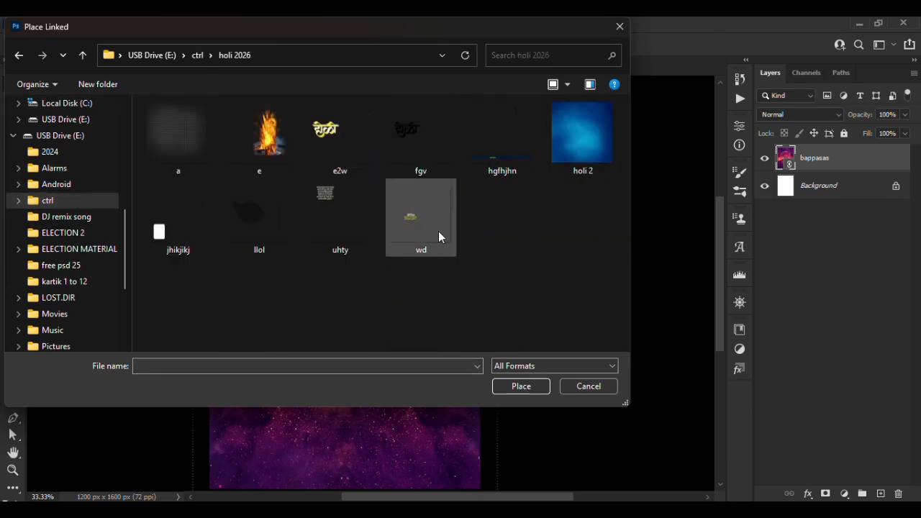
left_click(177, 137)
left_click(521, 386)
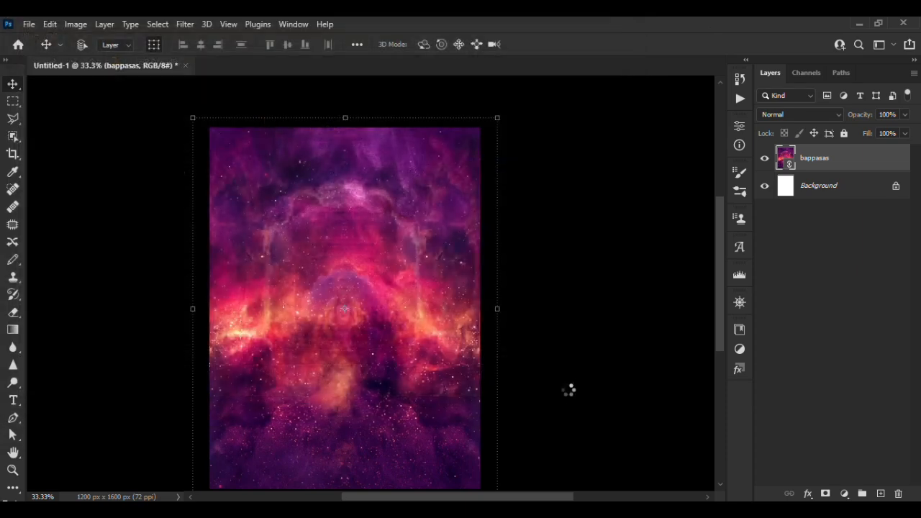
Align the text pattern layer with the canvas's upper edge and enlarge it slightly beyond the canvas width.
left_click_drag(455, 380, 450, 330)
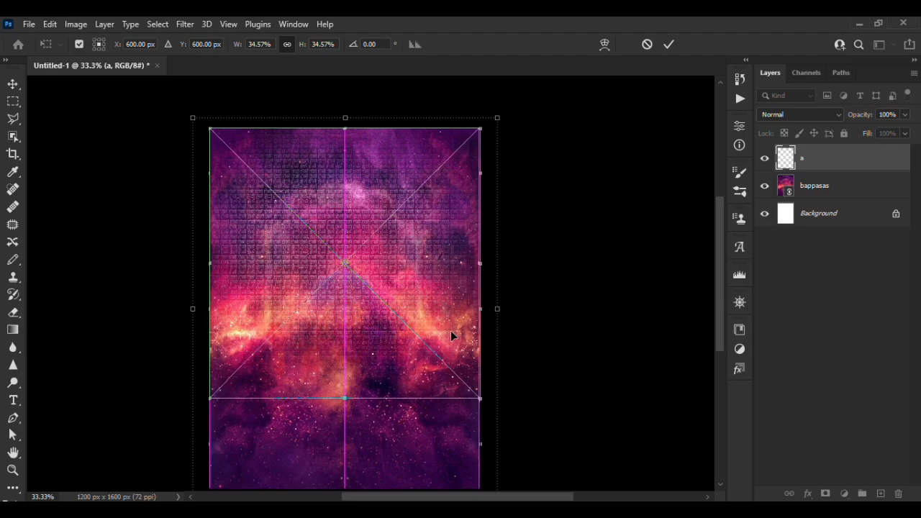
scroll(375, 371, "up", 3)
scroll(376, 371, "up", 2)
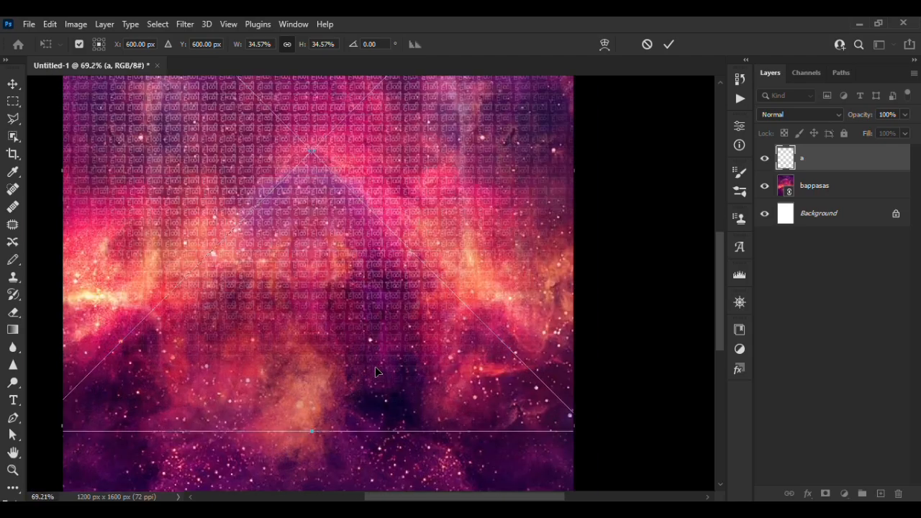
scroll(375, 366, "down", 5)
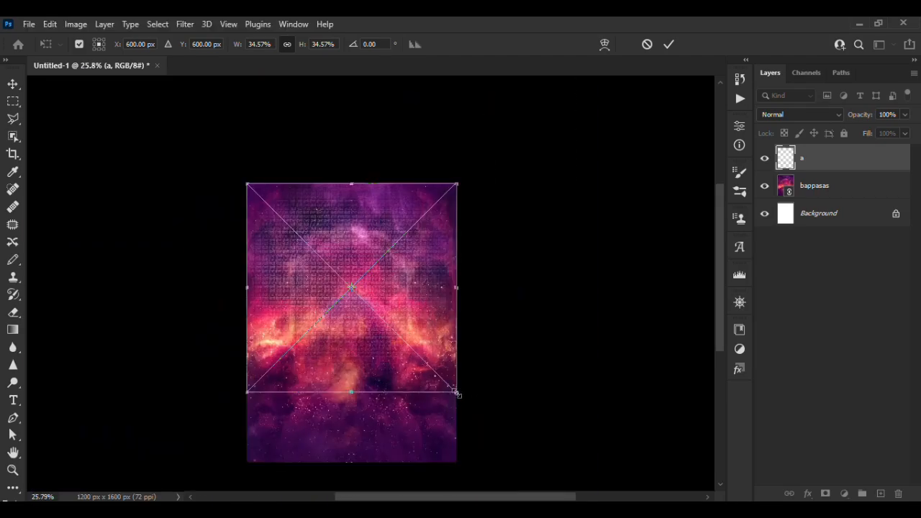
left_click_drag(455, 393, 424, 387)
key("Return")
scroll(571, 275, "up", 5)
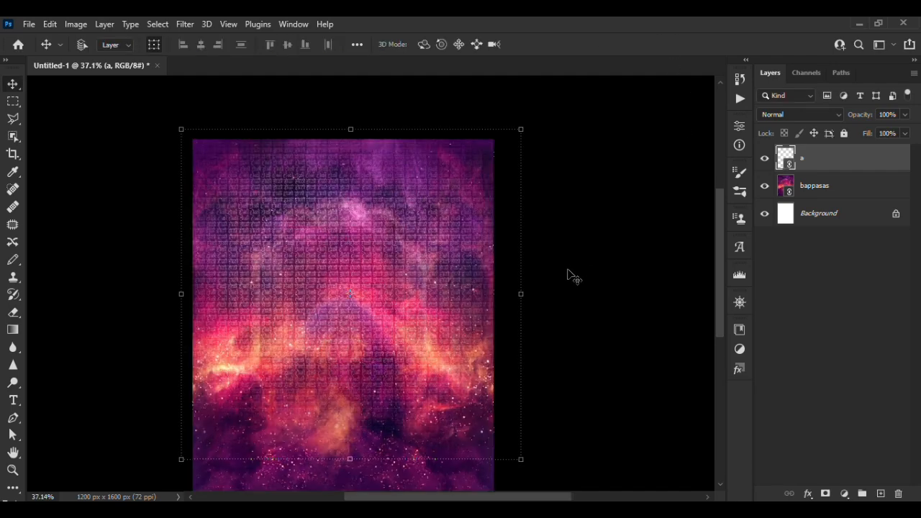
scroll(557, 327, "up", 1)
scroll(551, 318, "down", 4)
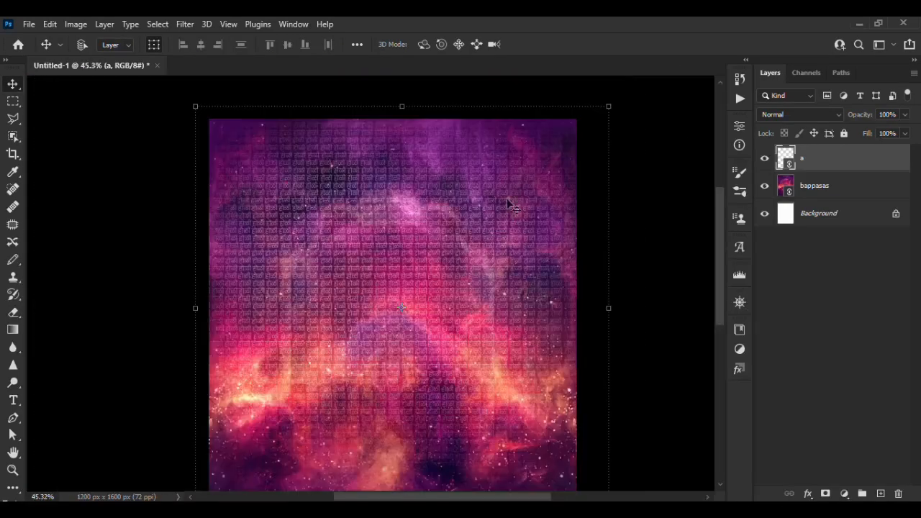
Place the bonfire image "e" from the holi 2026 folder as a linked layer.
left_click(27, 23)
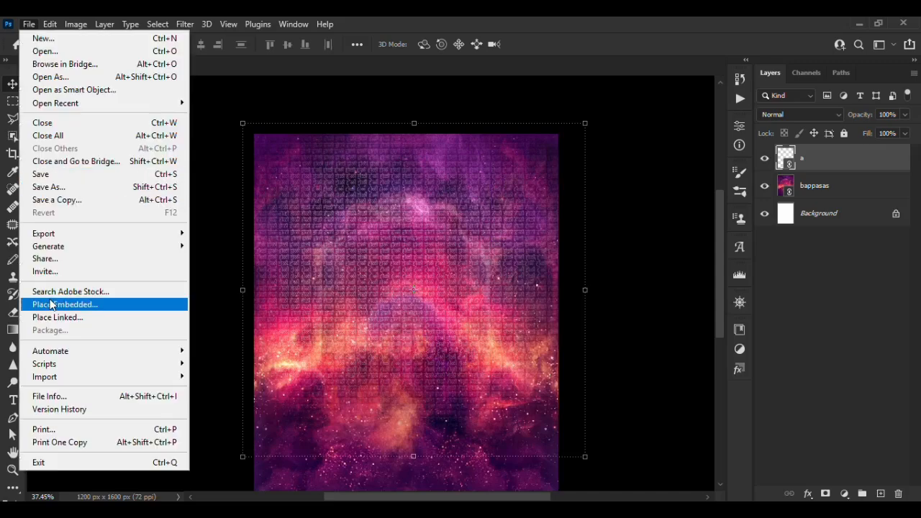
left_click(74, 317)
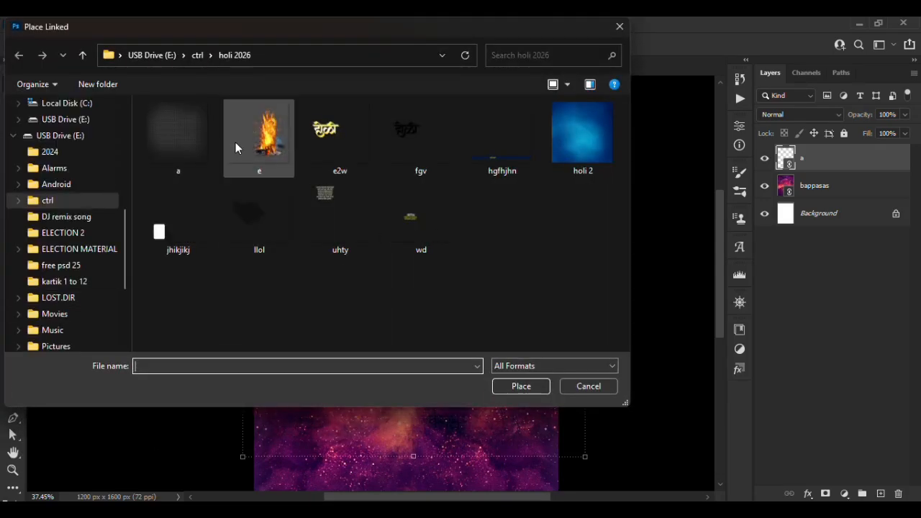
left_click(236, 143)
left_click(519, 387)
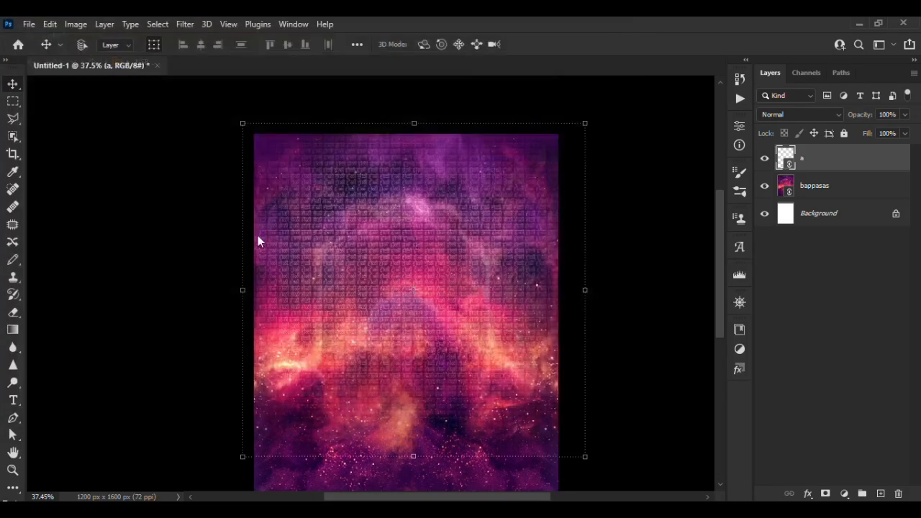
Move the bonfire into the lower right area of the poster, at about X 630 px, Y 952 px.
left_click_drag(491, 381, 487, 412)
scroll(608, 292, "up", 3)
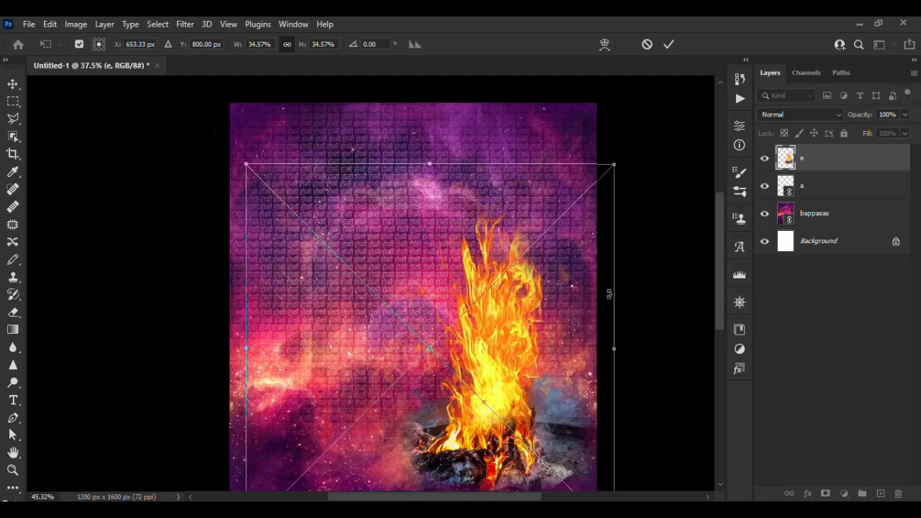
left_click_drag(554, 355, 417, 299)
scroll(511, 281, "down", 3)
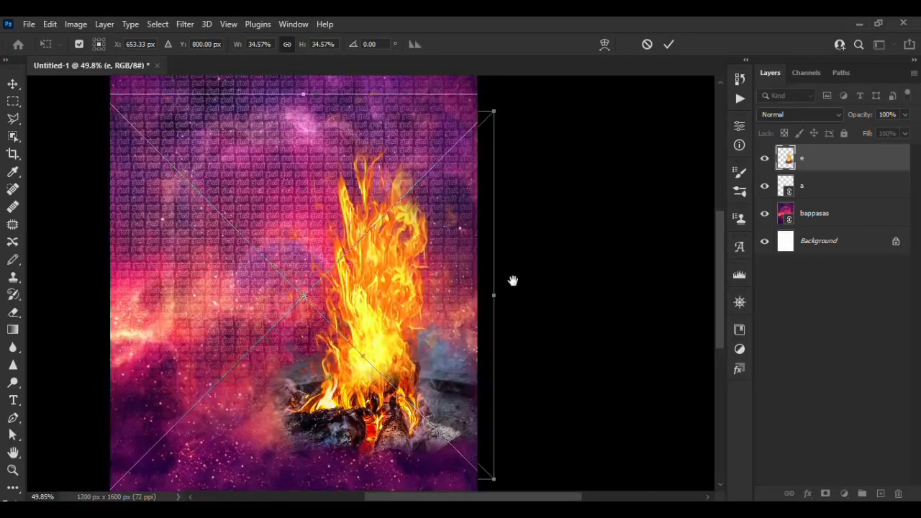
mouse_move(394, 371)
left_mouse_down()
mouse_move(386, 403)
mouse_move(411, 393)
mouse_move(380, 393)
mouse_move(391, 389)
left_mouse_up()
scroll(390, 376, "up", 1)
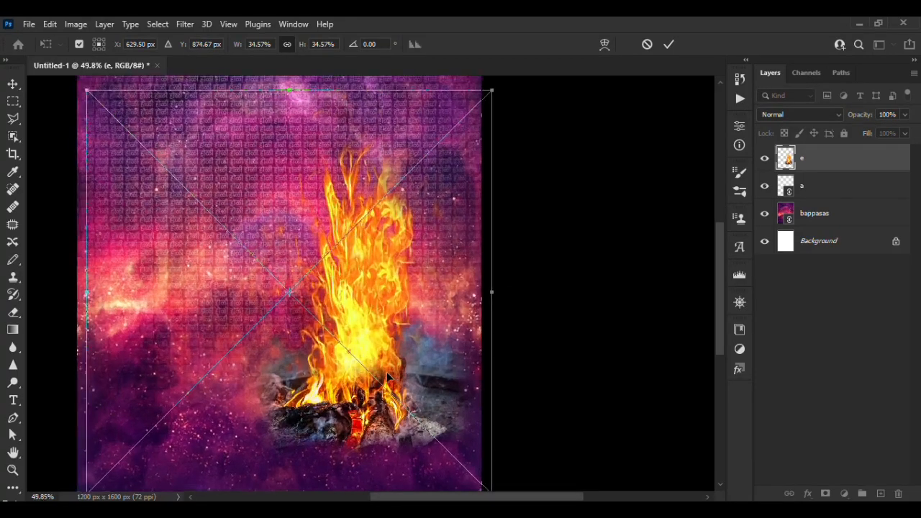
scroll(352, 371, "down", 1)
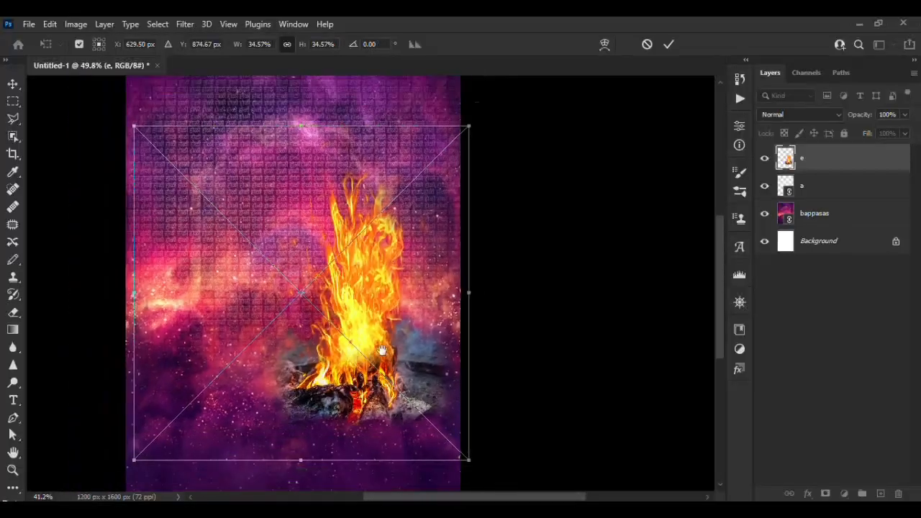
left_click_drag(381, 358, 383, 380)
scroll(545, 318, "down", 2)
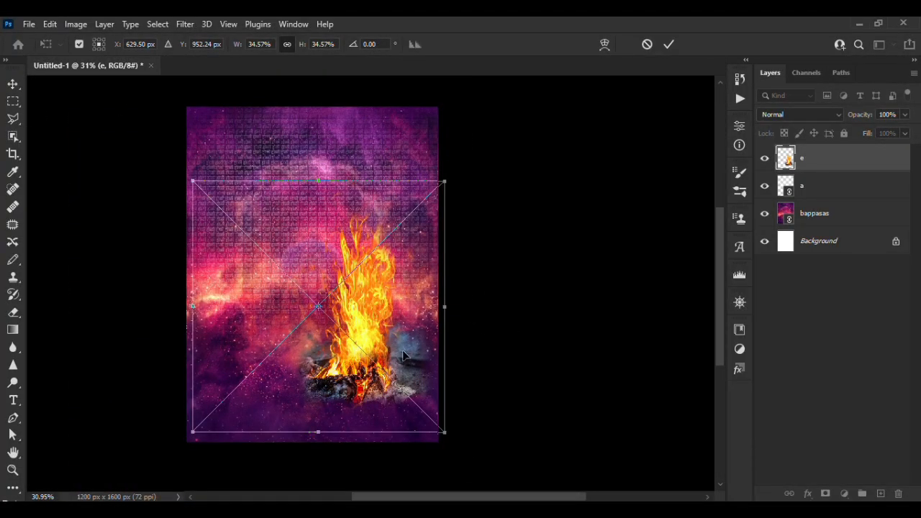
Scale the bonfire to 37.50%, reposition it at about X 574 px, Y 855 px, and apply the transformation.
left_click_drag(444, 430, 464, 450)
left_click_drag(420, 391, 398, 360)
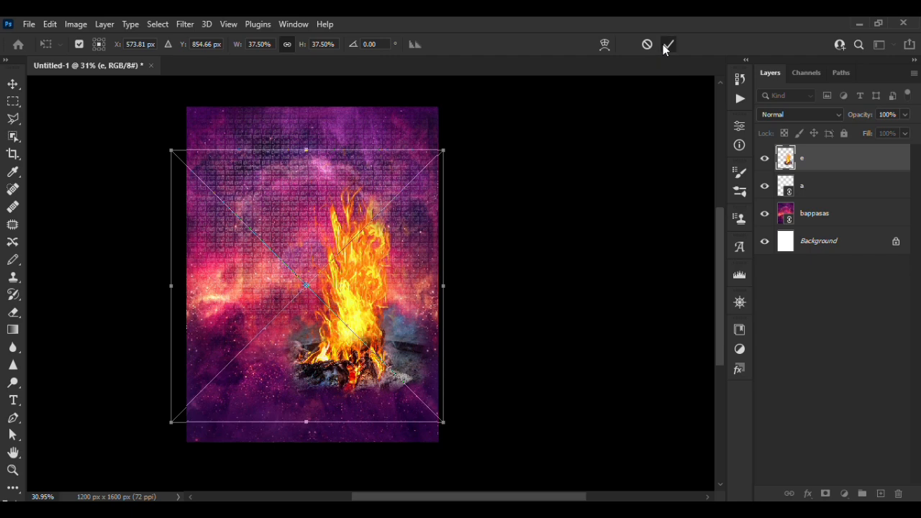
left_click(666, 46)
scroll(379, 243, "up", 2)
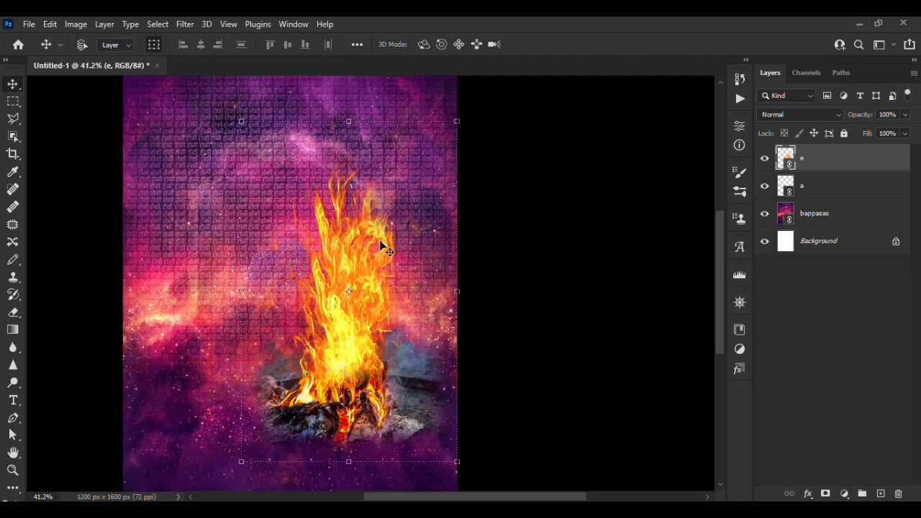
scroll(374, 242, "down", 1)
Start placing a linked image and look through the ctrl folder and the available drives for suitable artwork.
left_click(30, 23)
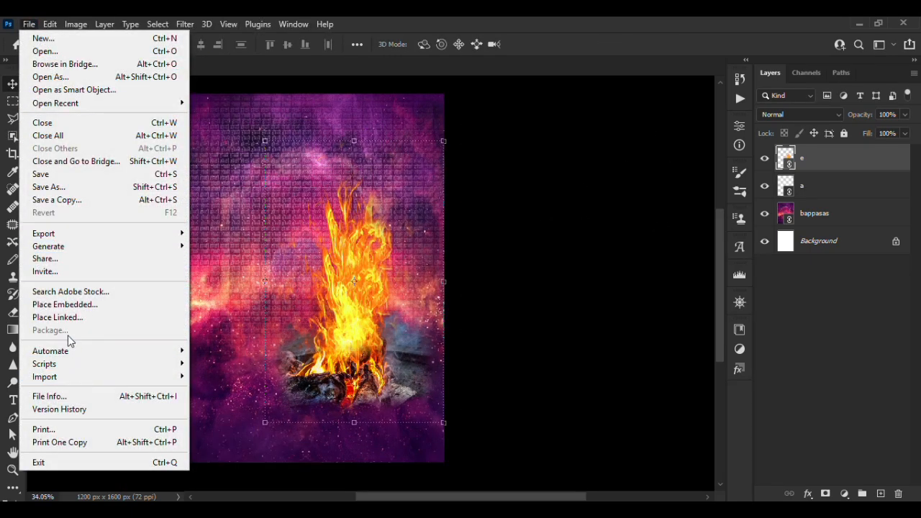
left_click(68, 316)
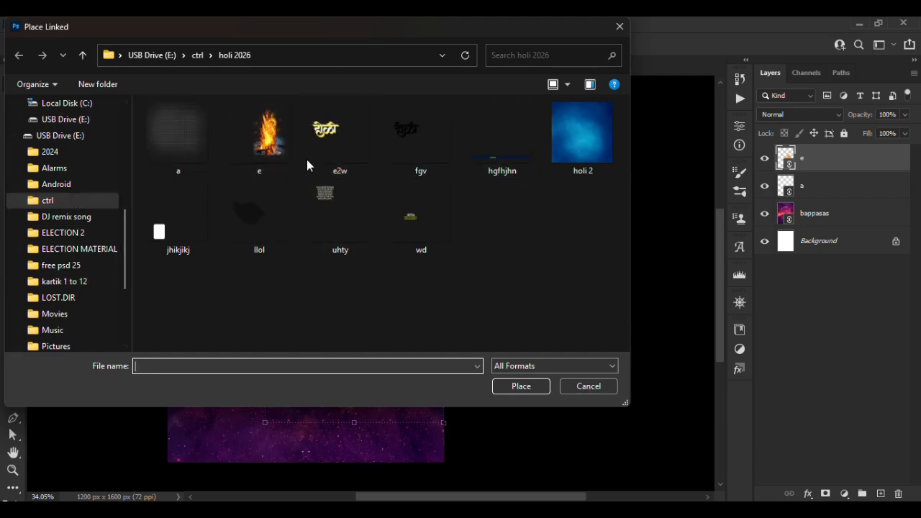
left_click(65, 201)
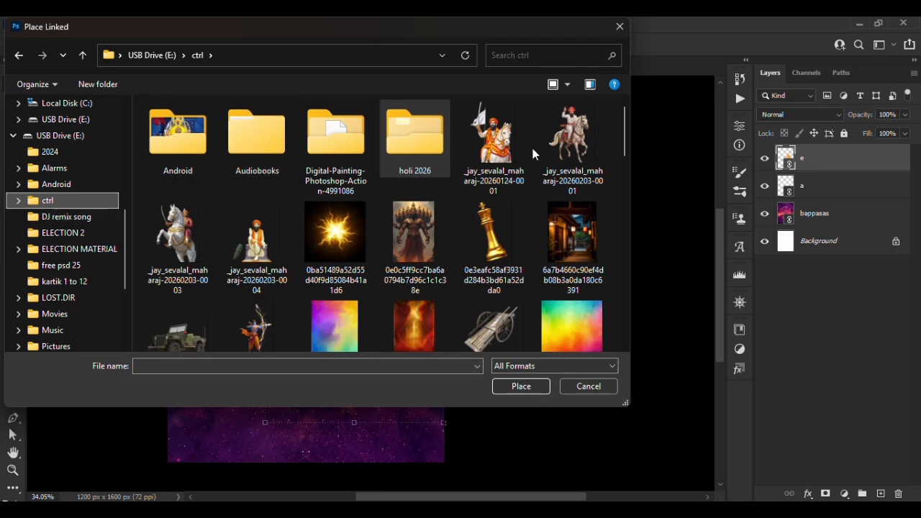
scroll(285, 249, "down", 1)
scroll(287, 246, "down", 10)
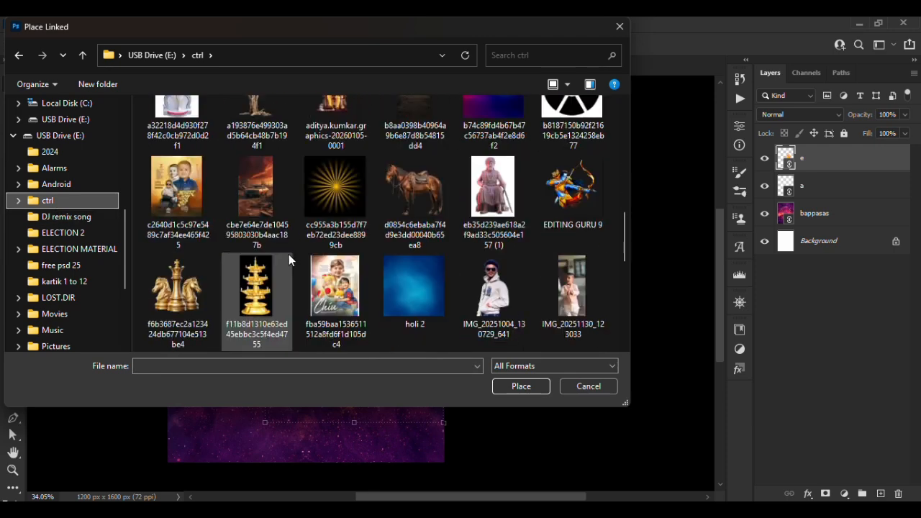
scroll(293, 253, "up", 4)
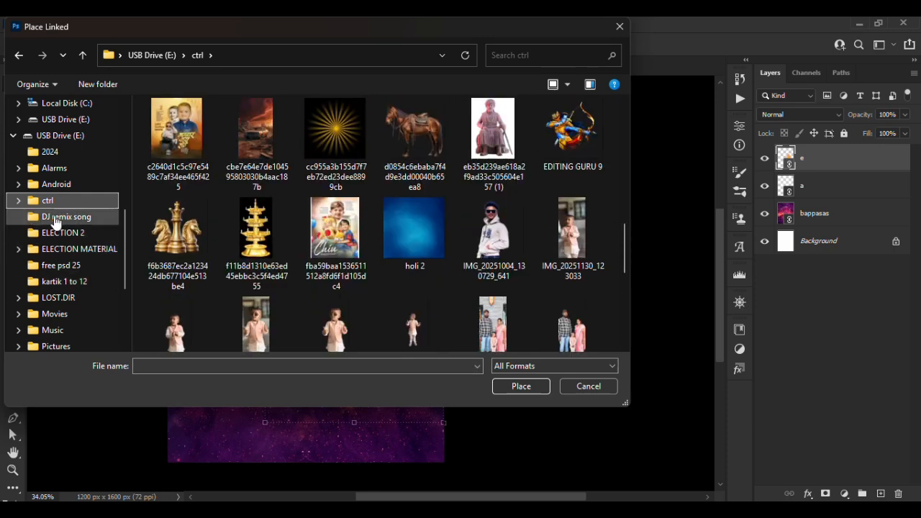
scroll(69, 158, "up", 3)
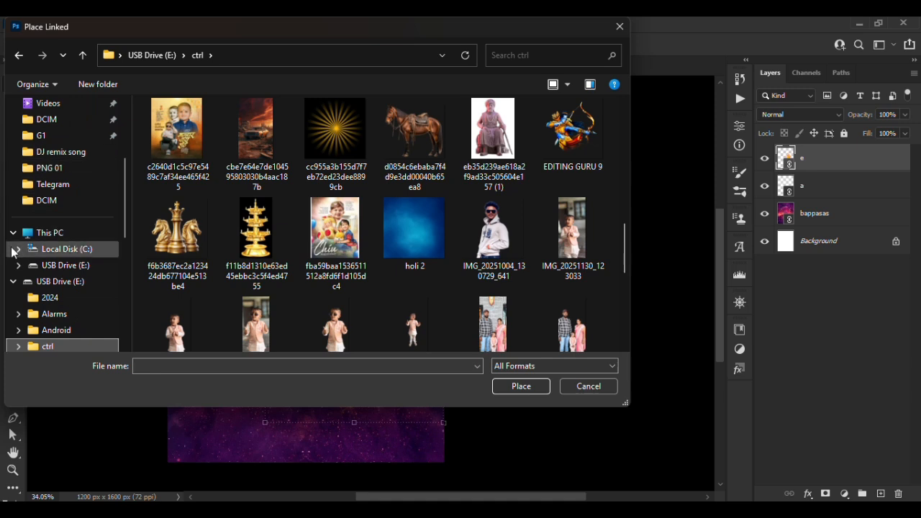
scroll(60, 168, "up", 3)
scroll(74, 314, "down", 4)
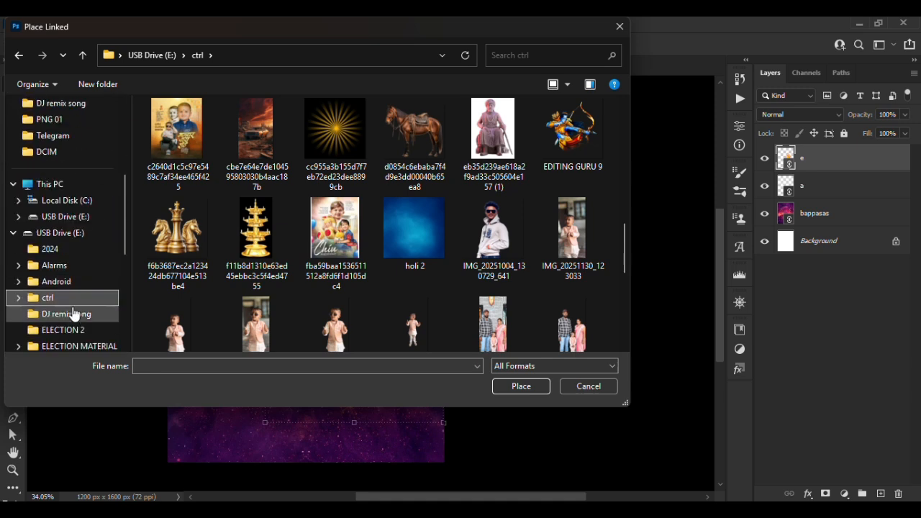
Place the sparks image IMG_20220810_220025_497 from the Telegram folder on Local Disk (C:) as a linked layer.
left_click(66, 201)
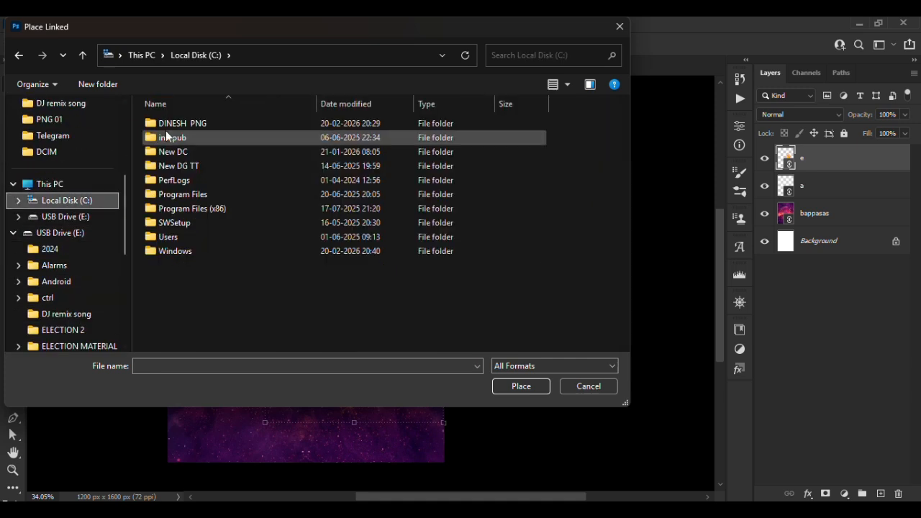
double_click(176, 124)
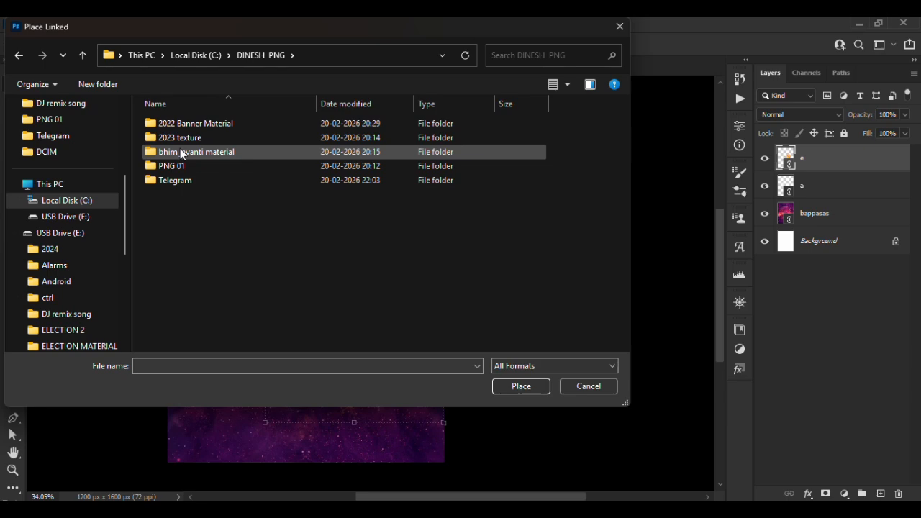
double_click(175, 180)
scroll(335, 196, "down", 5)
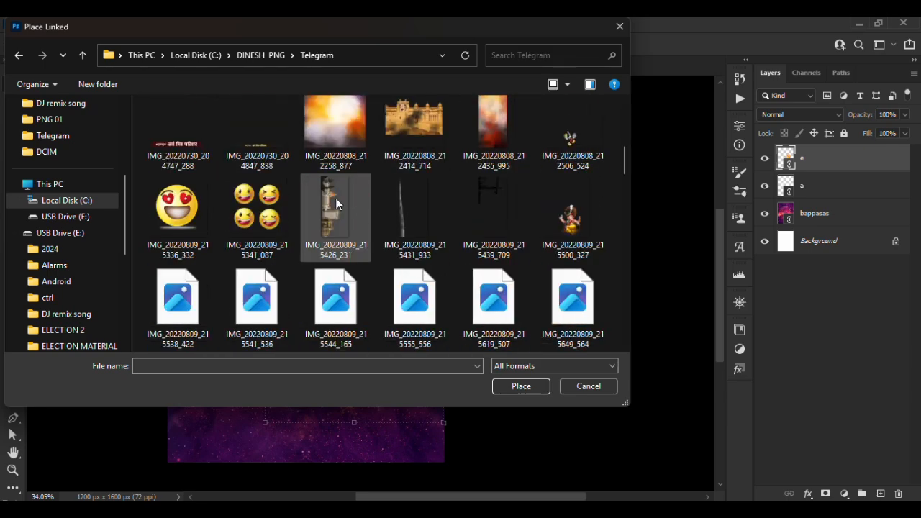
scroll(335, 204, "down", 10)
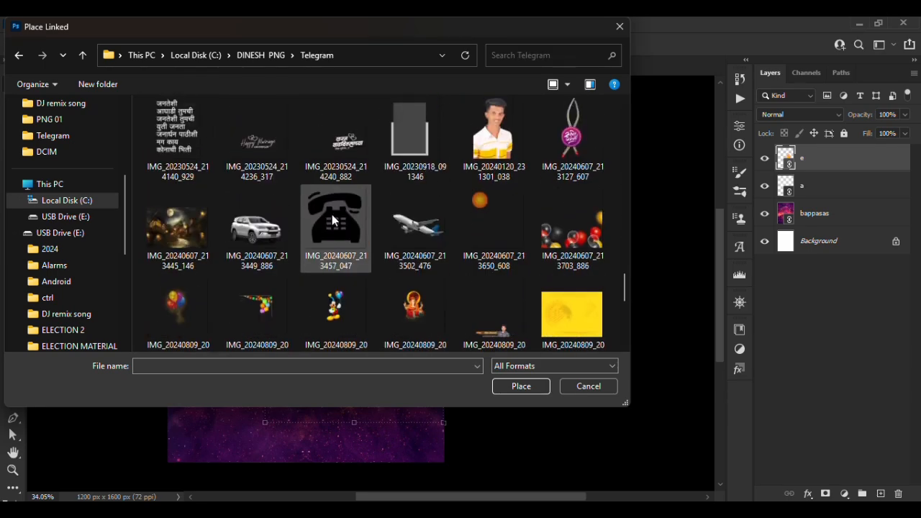
scroll(331, 214, "down", 10)
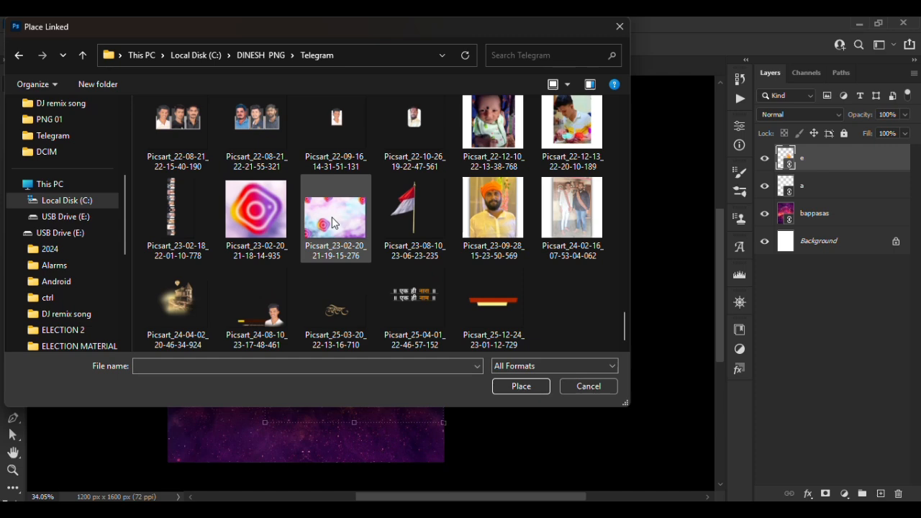
scroll(331, 222, "up", 5)
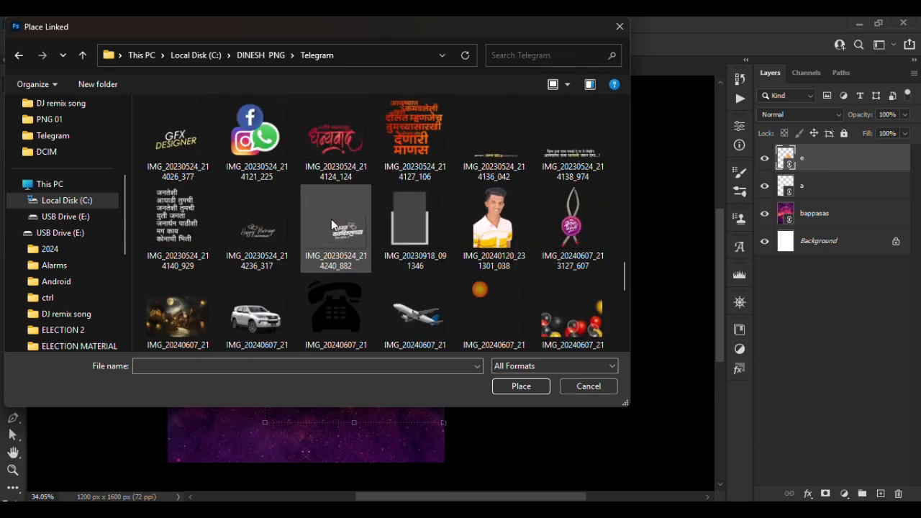
scroll(332, 220, "up", 10)
left_click(181, 145)
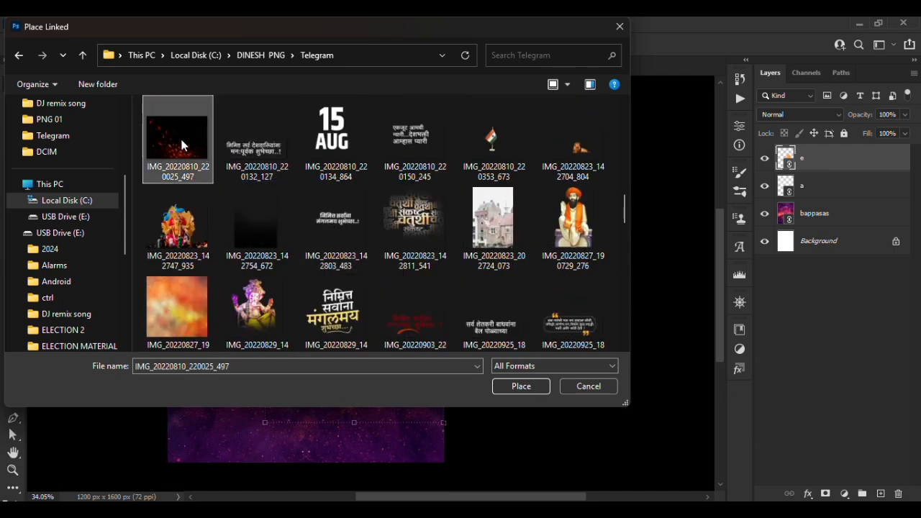
left_click(520, 386)
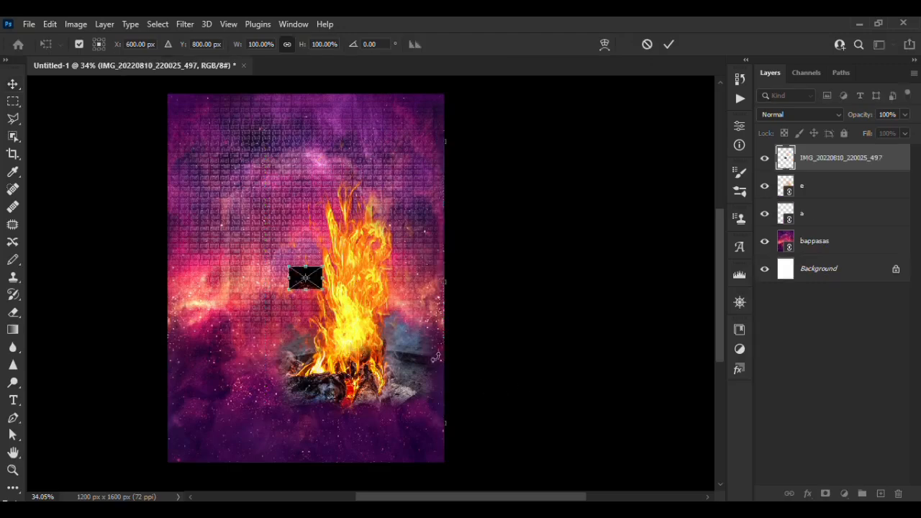
Scale the sparks image to 677.10% with a -0.38° rotation, centre it at about X 791 px, Y 912 px, and apply the transformation.
left_click_drag(329, 286, 434, 387)
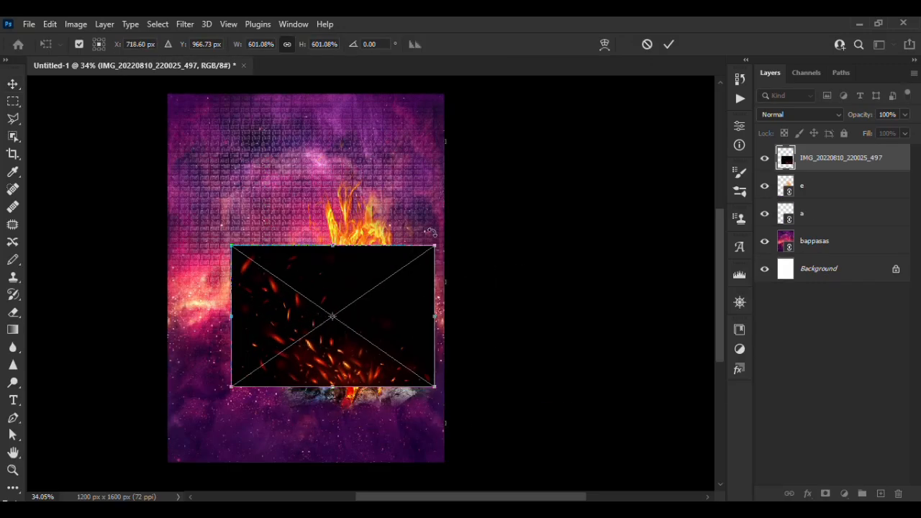
left_click_drag(439, 236, 425, 419)
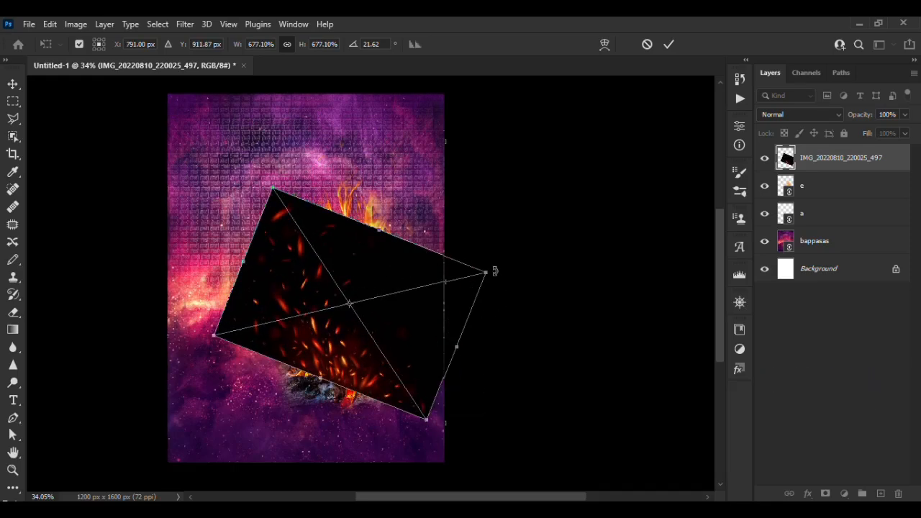
left_click_drag(495, 271, 423, 249)
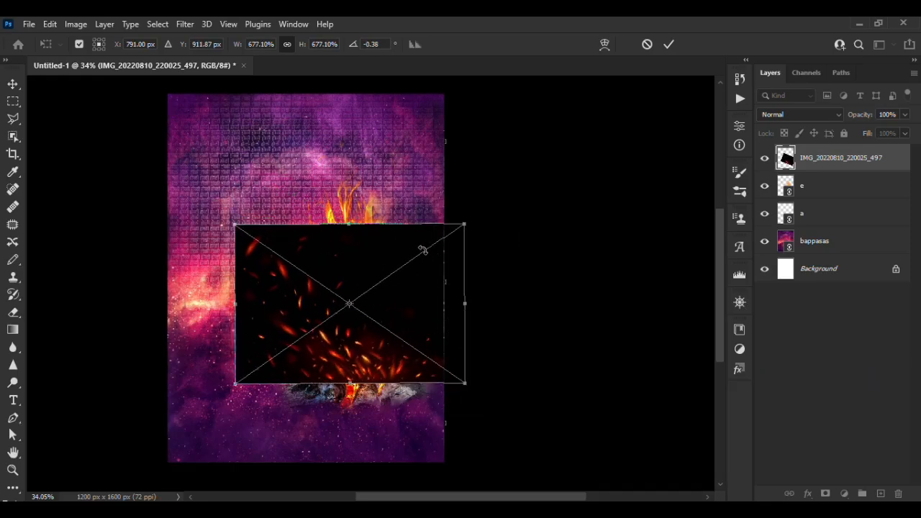
left_click(668, 44)
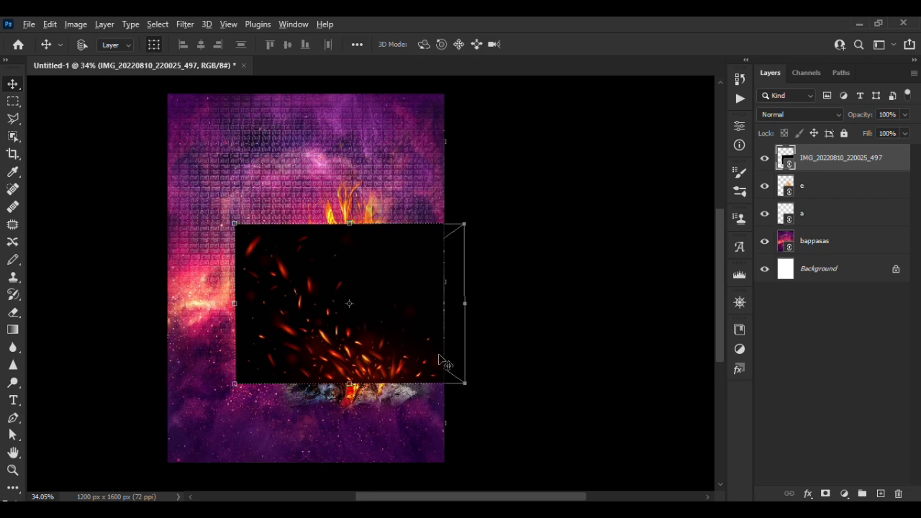
Set the sparks layer's blend mode to Screen and shift it slightly up and to the left over the bonfire.
key("alt+shift+s")
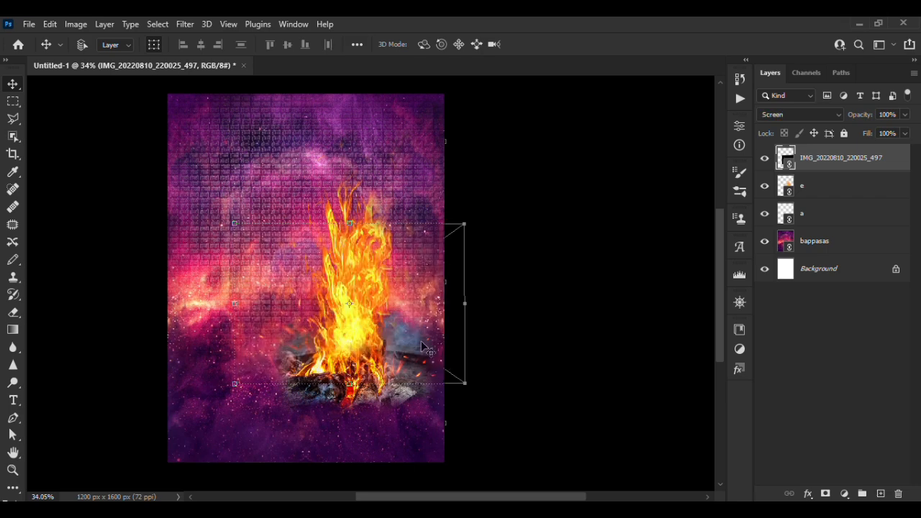
left_click_drag(405, 290, 452, 224)
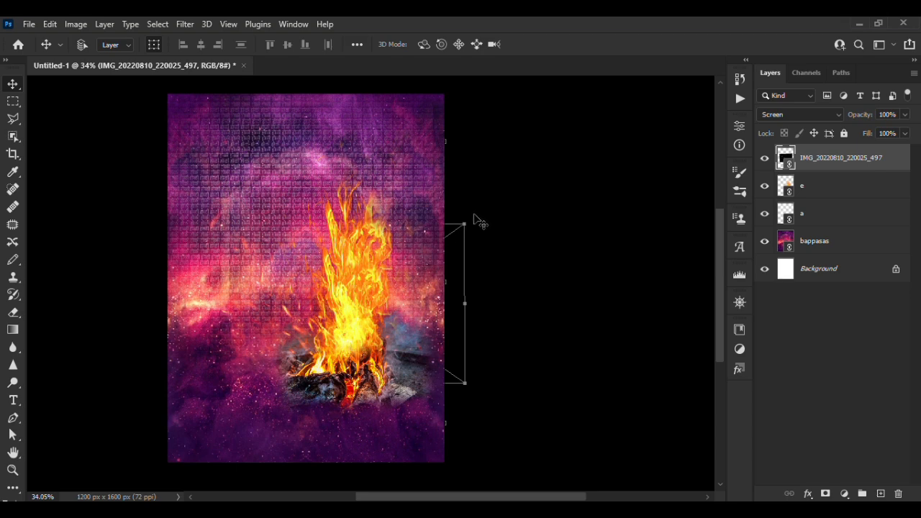
Try the sparks layer at a tilted angle, then bring it to -0.72° rotation and move it to about X 864 px, Y 715 px.
key("Tab")
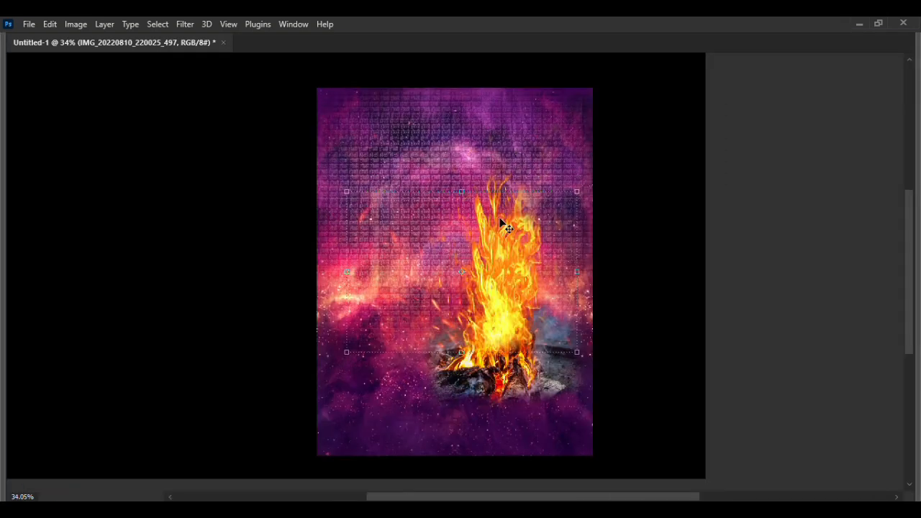
left_click_drag(584, 181, 603, 261)
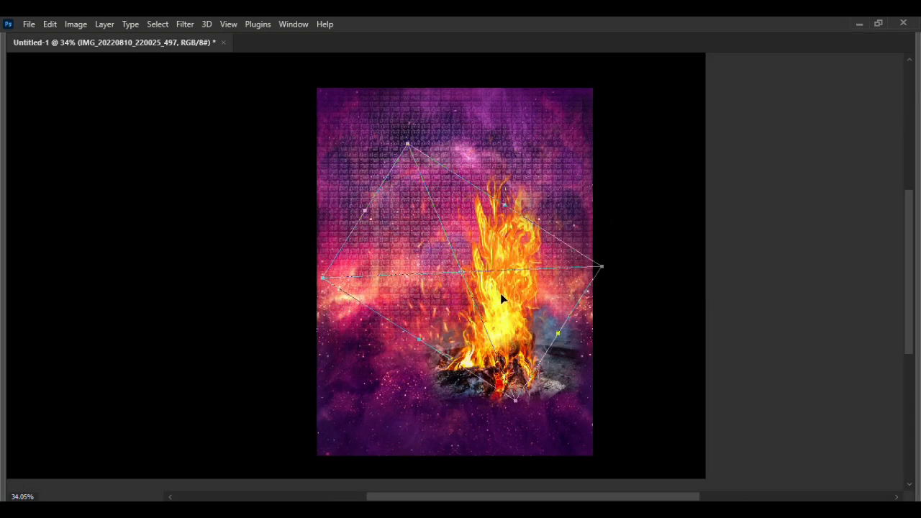
left_click_drag(500, 294, 571, 273)
scroll(496, 281, "up", 5)
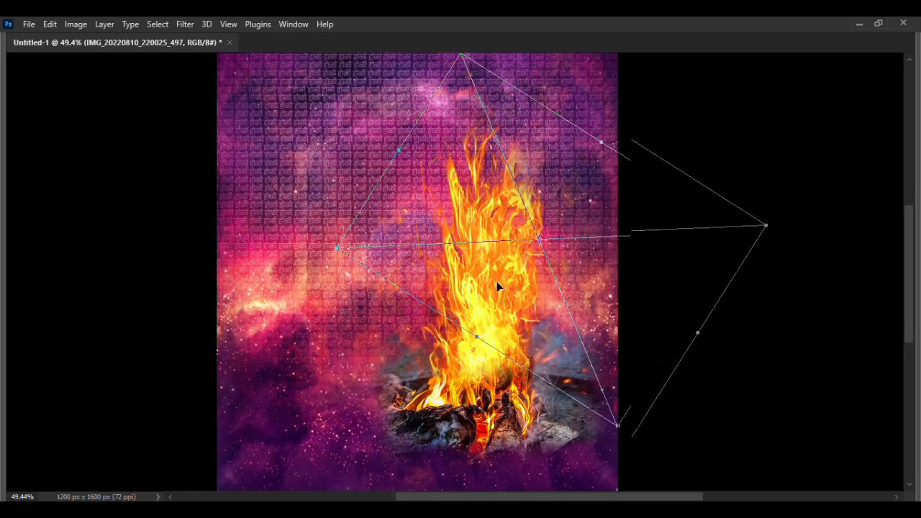
scroll(552, 281, "down", 2)
left_click_drag(576, 287, 543, 287)
left_click_drag(734, 231, 637, 161)
key("Tab")
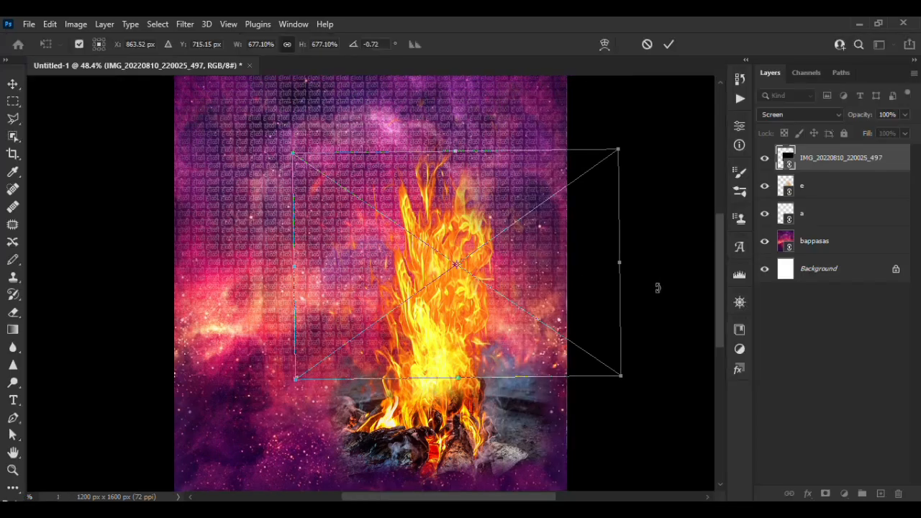
Resize the sparks layer to 466.82% width and 670.75% height and move it to about X 899 px, Y 514 px.
left_click_drag(622, 228, 517, 229)
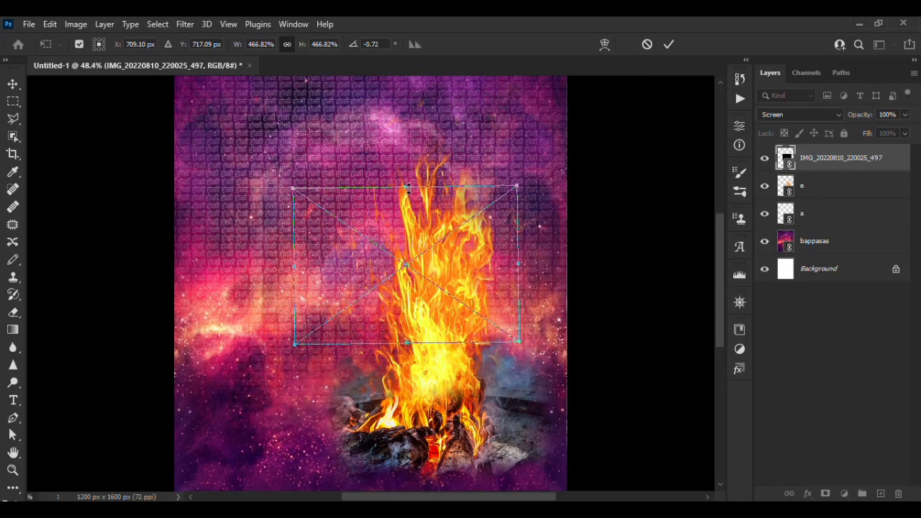
left_click_drag(435, 188, 434, 119)
left_click_drag(419, 241, 478, 209)
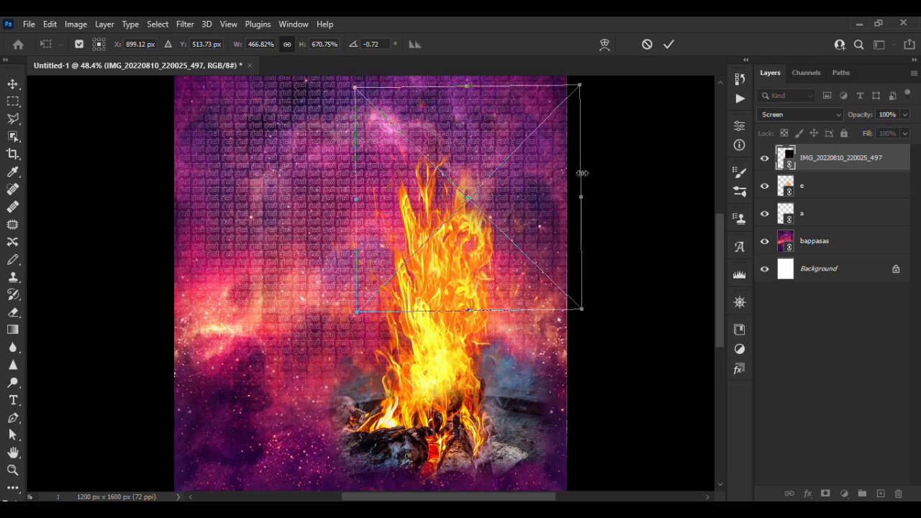
Narrow the sparks layer to 390.48% width, position it over the bonfire at about X 756 px, Y 884 px, and apply the transformation.
left_click_drag(581, 173, 502, 173)
left_click_drag(462, 225, 510, 337)
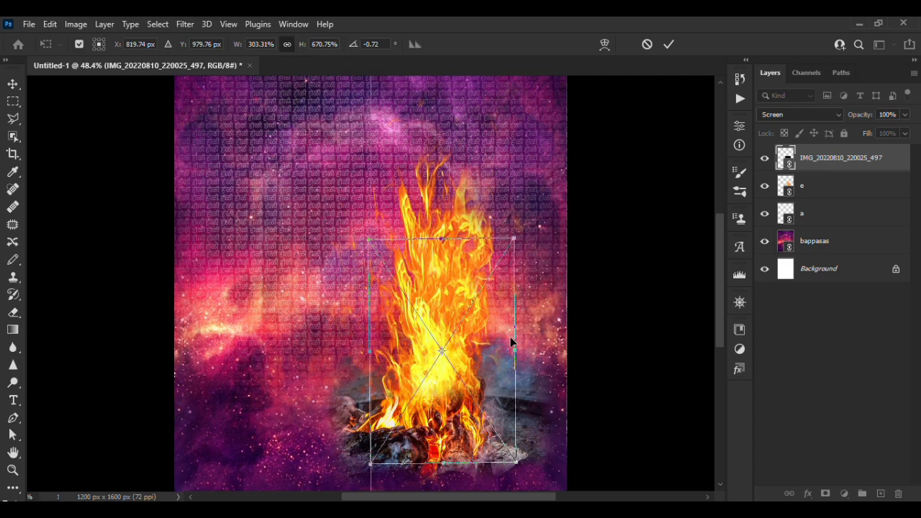
left_click_drag(371, 336, 328, 336)
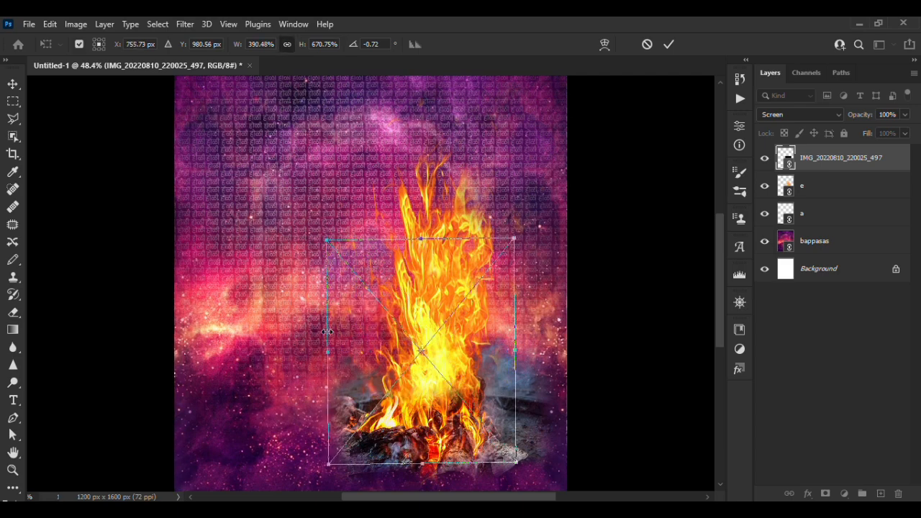
left_click_drag(479, 378, 479, 340)
scroll(522, 360, "up", 2)
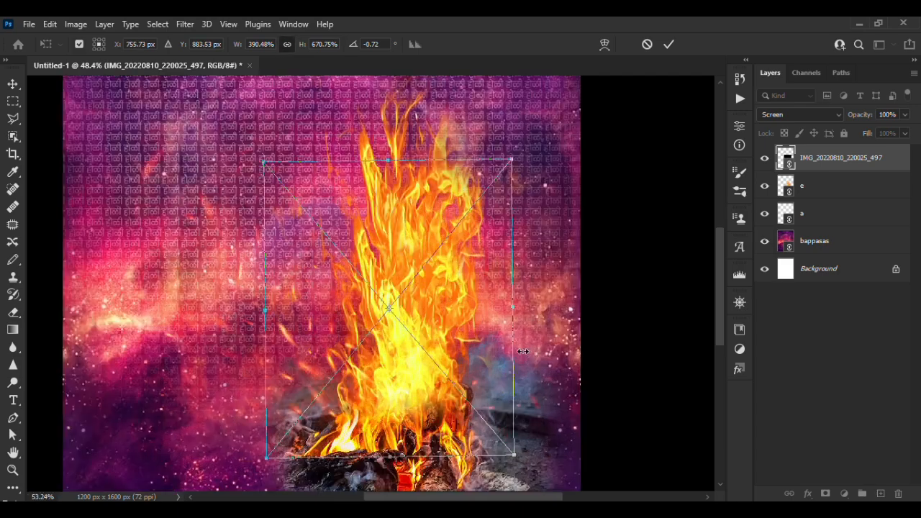
scroll(546, 266, "down", 1)
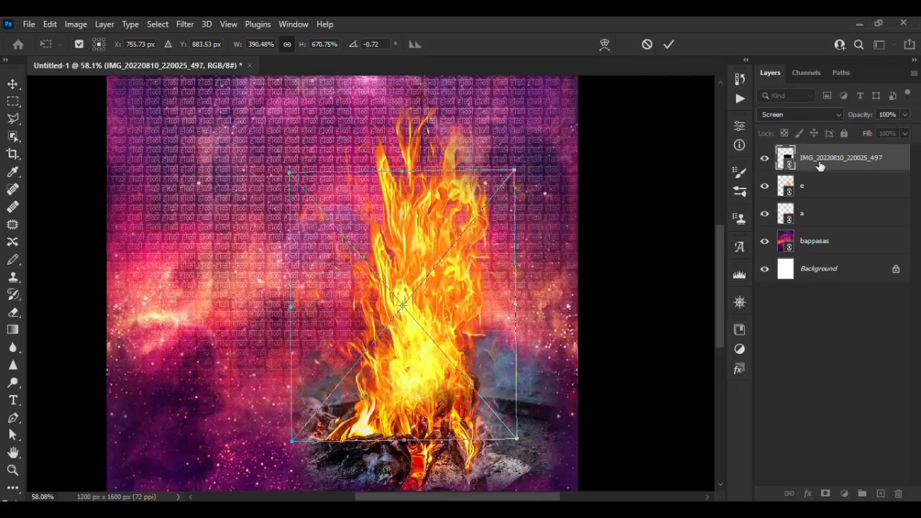
left_click(826, 440)
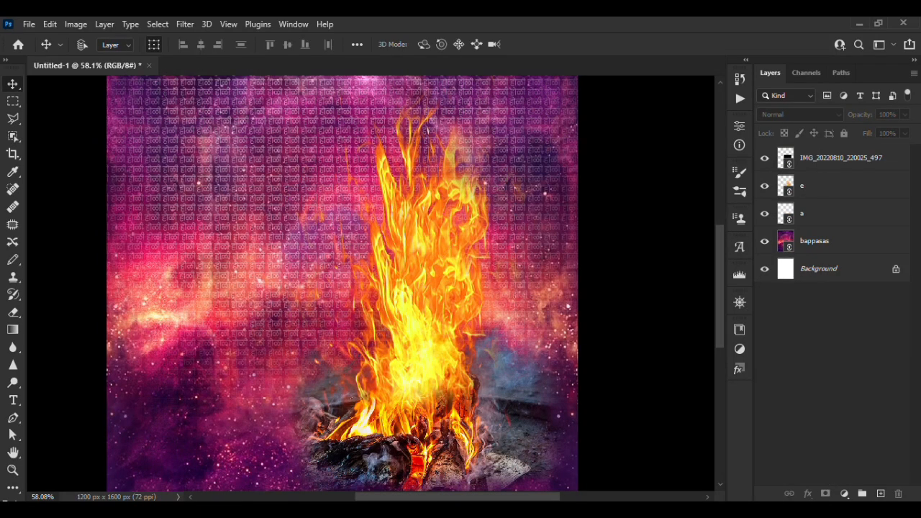
Add a layer mask to the sparks layer and expand the toolbox to two columns.
left_click(846, 160)
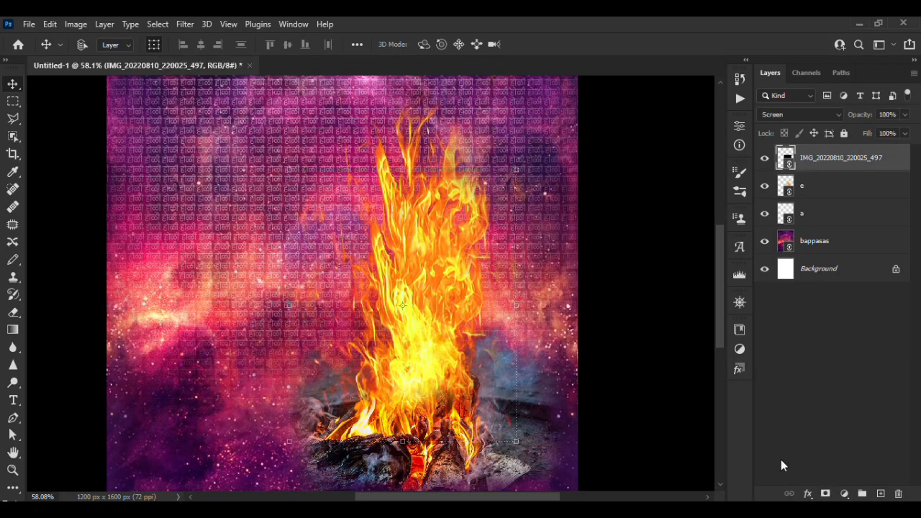
left_click(825, 494)
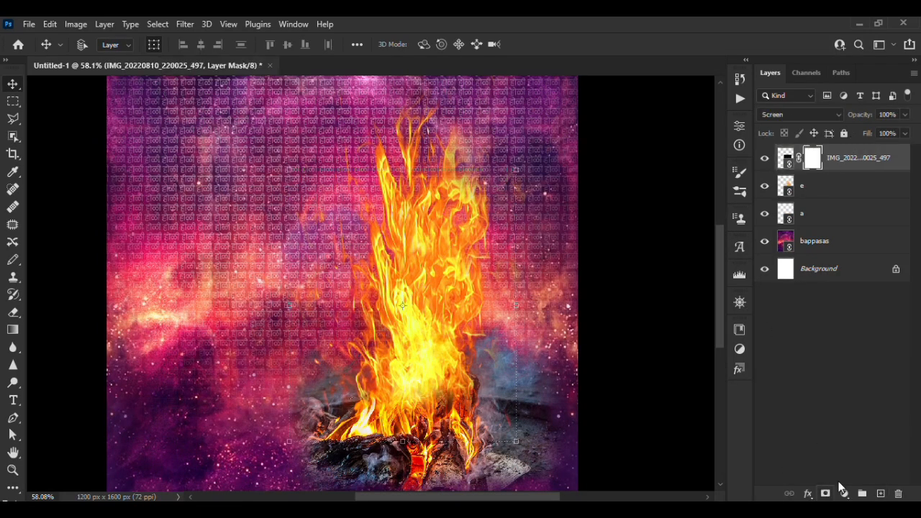
left_click(6, 61)
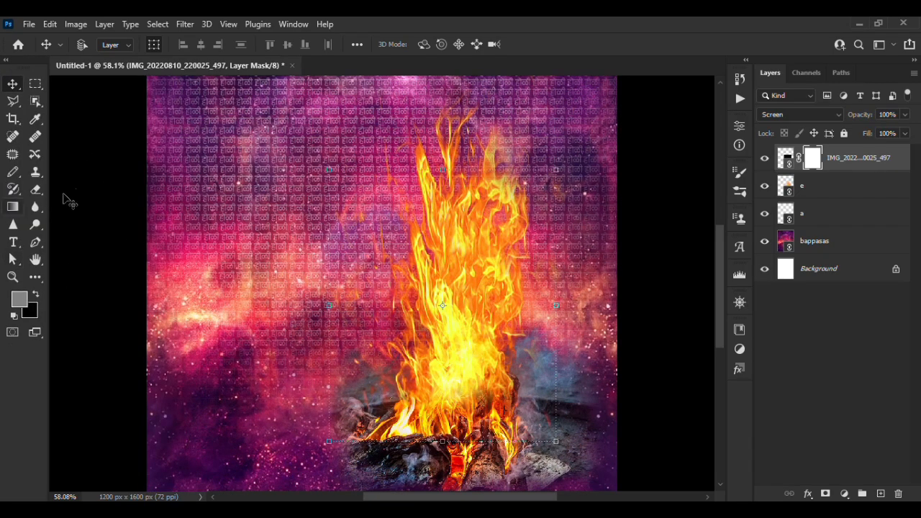
Erase softly on the sparks layer's mask over the bonfire with a 1102 px Eraser at 55% opacity and switch back to the Move tool.
left_click(37, 191)
scroll(406, 424, "down", 1)
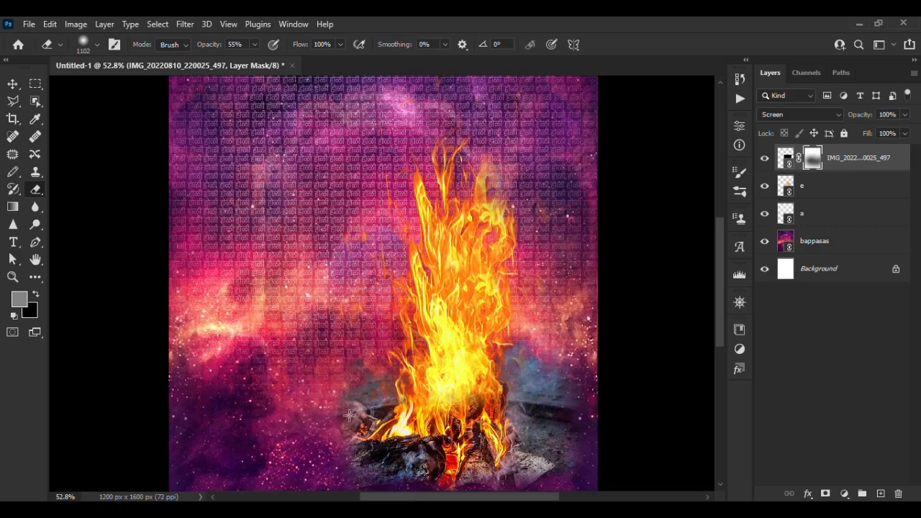
left_click(13, 84)
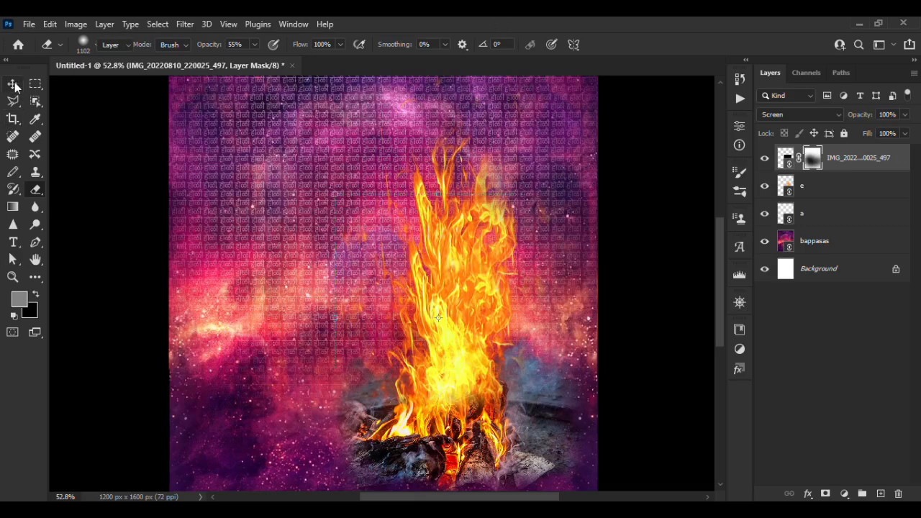
Start placing a linked image and browse the ctrl folder on USB Drive (E:).
scroll(375, 363, "down", 2)
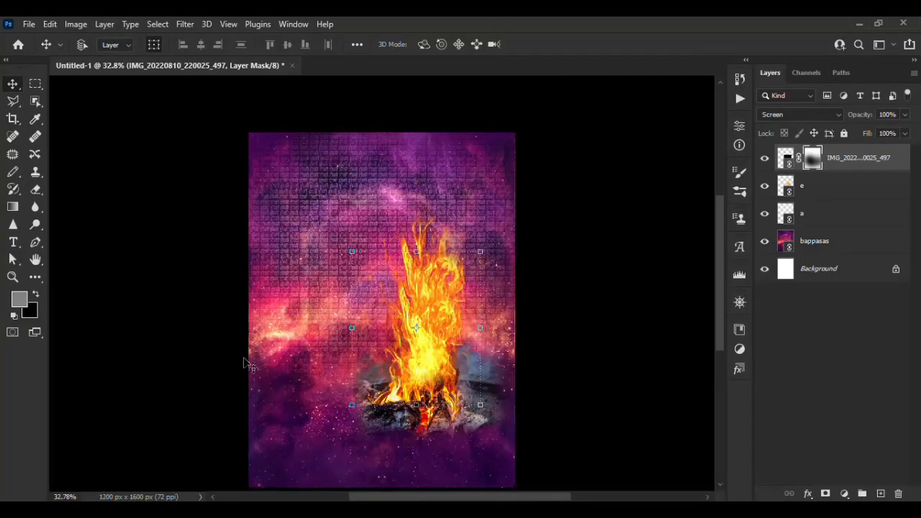
scroll(245, 363, "up", 1)
left_click(28, 24)
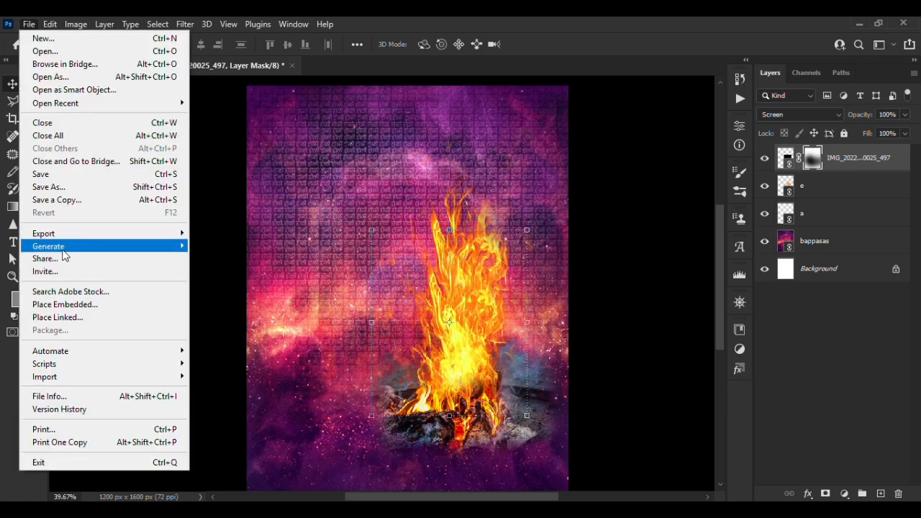
left_click(87, 321)
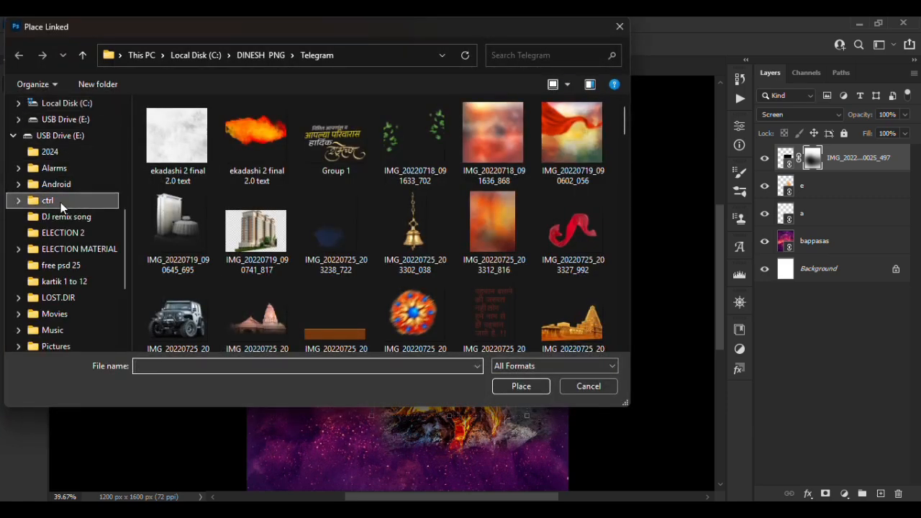
left_click(61, 201)
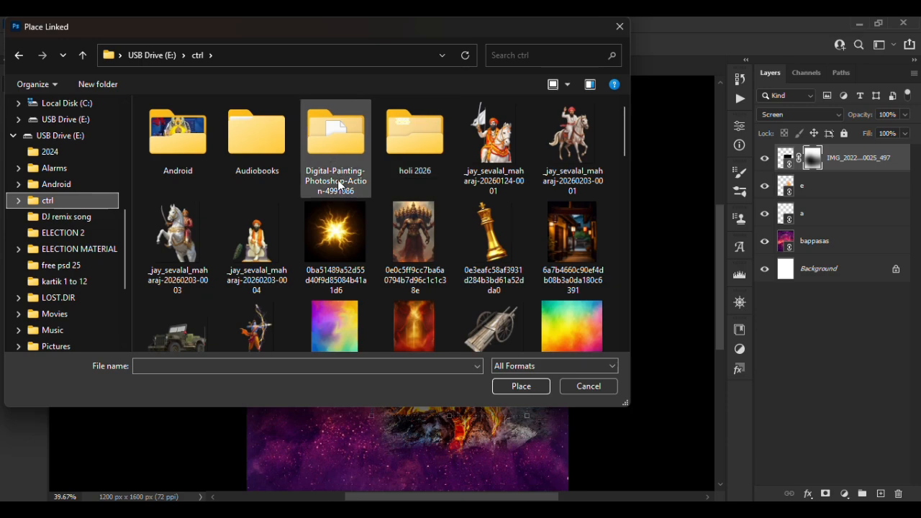
scroll(321, 195, "down", 5)
scroll(320, 198, "up", 3)
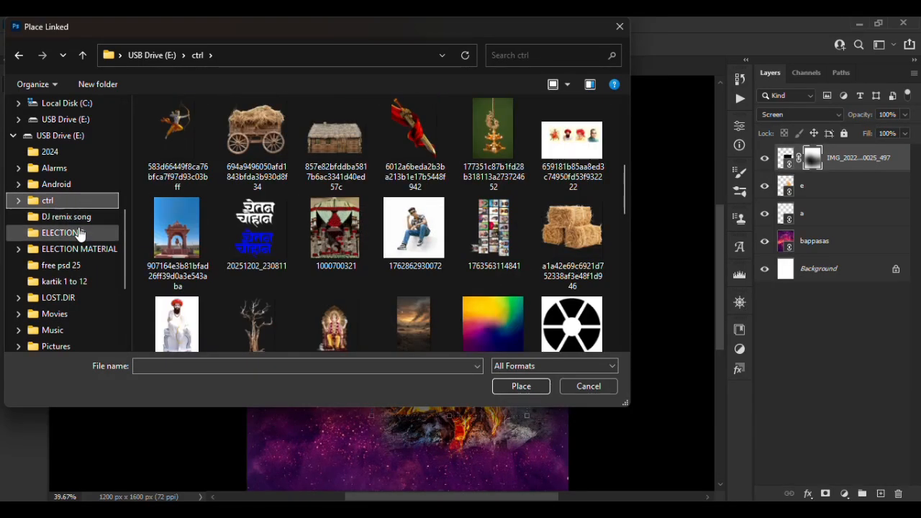
scroll(72, 216, "down", 3)
scroll(64, 251, "up", 4)
left_click(68, 247)
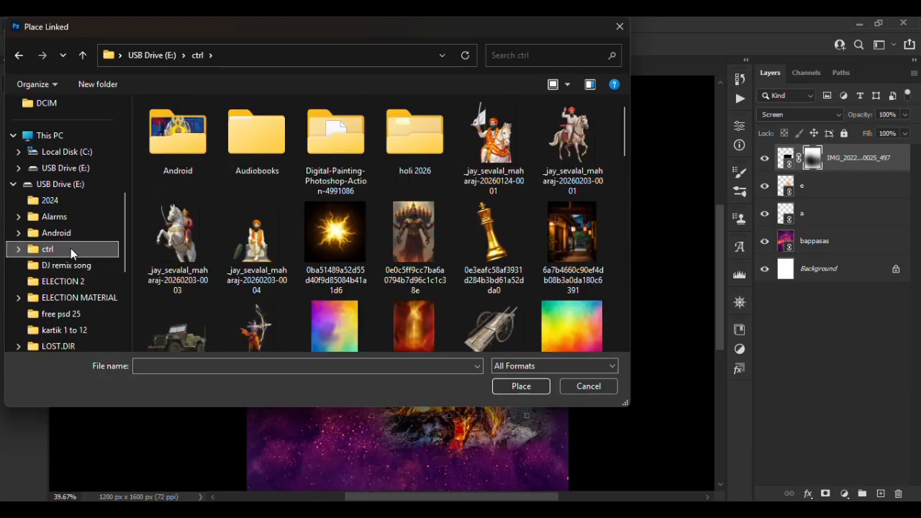
Place EDITING GURU 3 as a linked layer from the DCIM folder inside Audiobooks and set its blend mode to Screen.
double_click(245, 149)
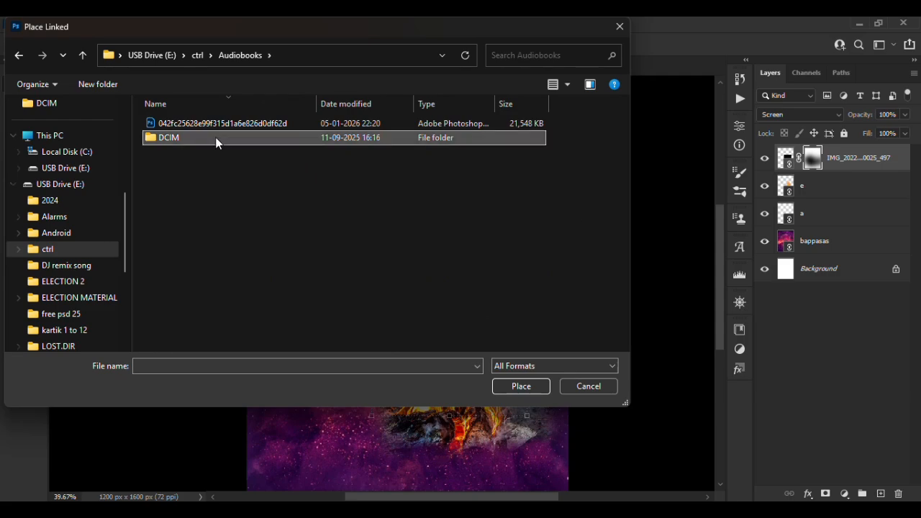
double_click(215, 137)
scroll(363, 214, "down", 3)
scroll(363, 214, "down", 15)
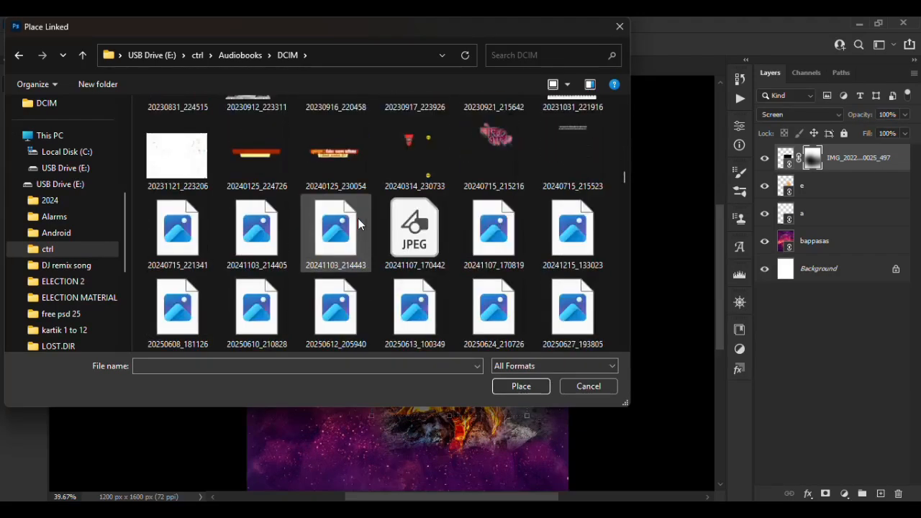
scroll(358, 224, "down", 10)
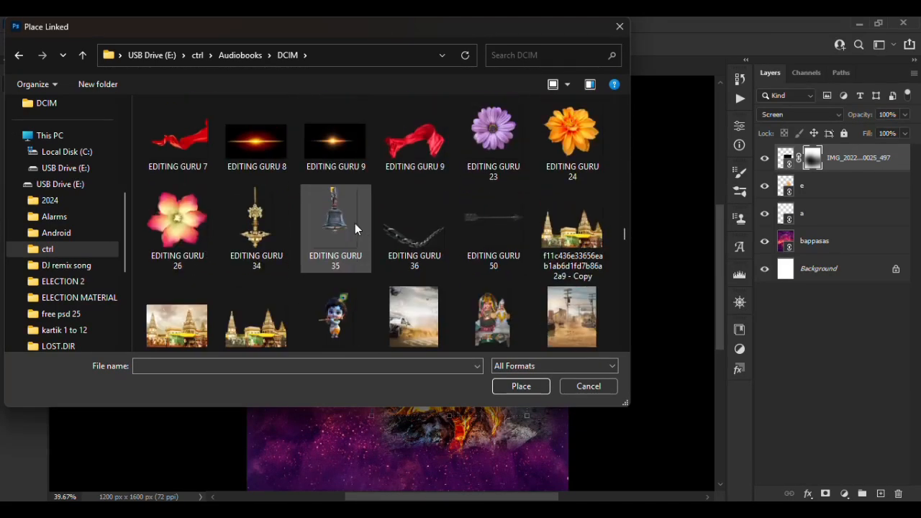
scroll(358, 224, "up", 6)
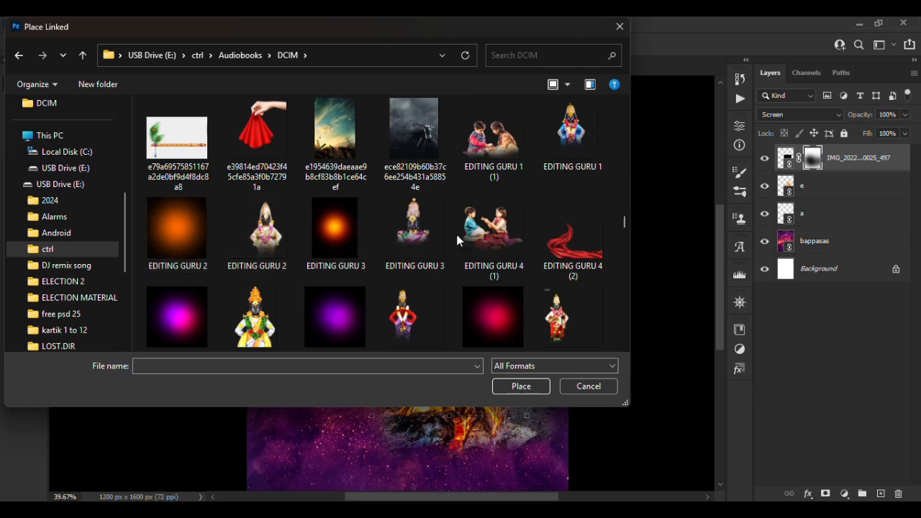
left_click(344, 237)
left_click(521, 386)
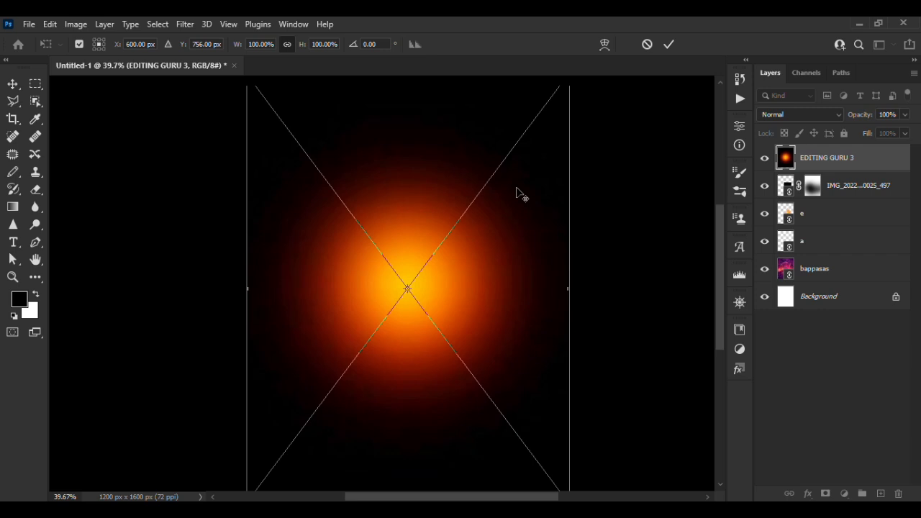
left_click(669, 44)
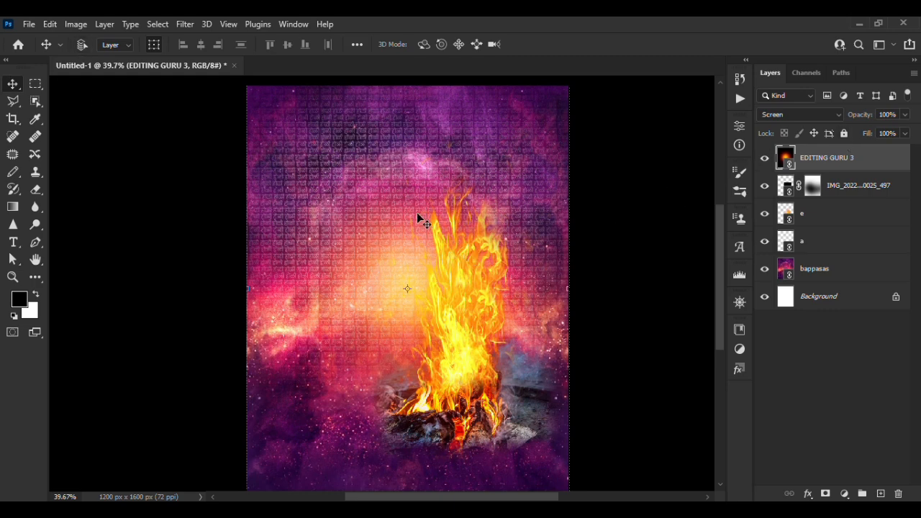
Scale the glow layer to 83.60% and position it over the base of the bonfire at about X 834 px, Y 1112 px.
left_click_drag(413, 210, 260, 182)
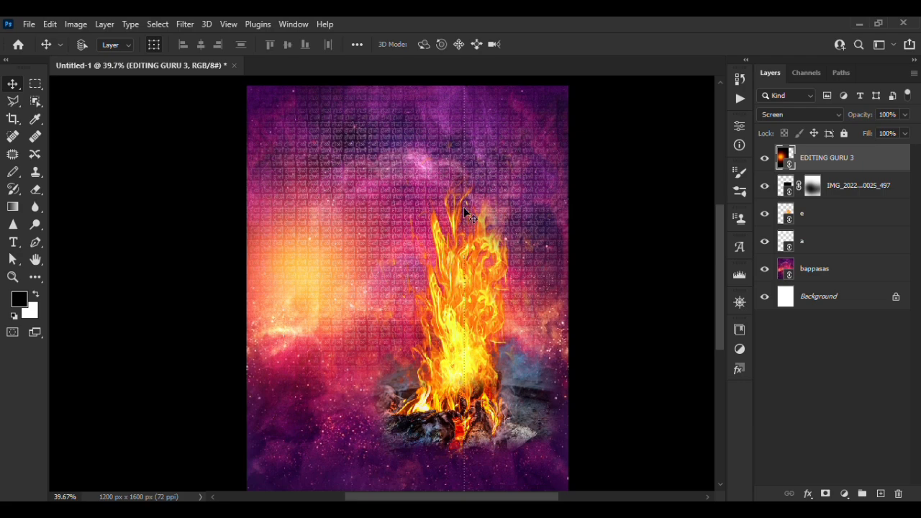
left_click_drag(464, 204, 335, 298)
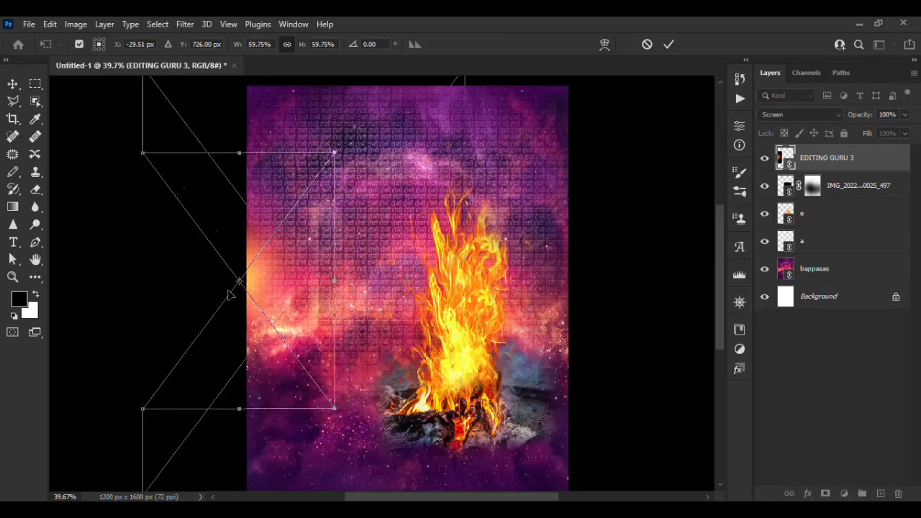
left_click_drag(231, 291, 482, 261)
left_click_drag(553, 365, 630, 468)
left_click_drag(572, 392, 541, 474)
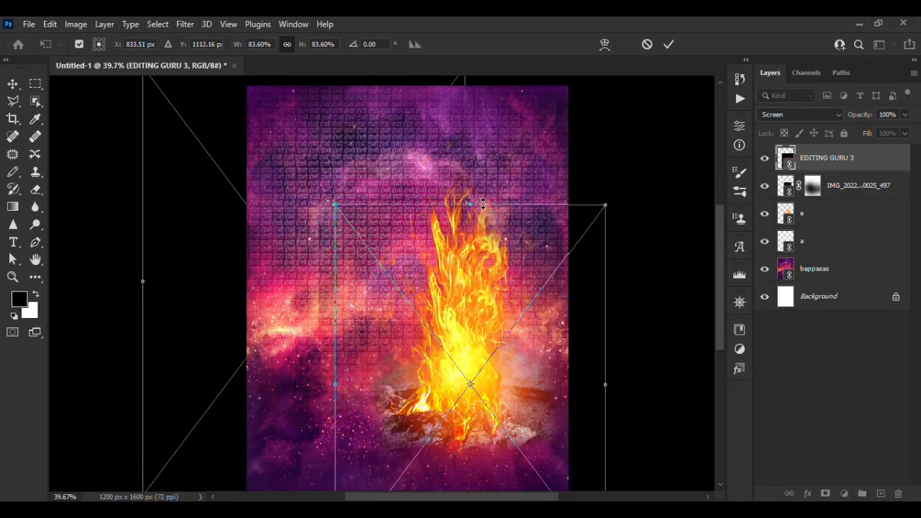
Stretch the glow layer to 93.36% height, raise it over the flames to about X 816 px, Y 884 px, and apply the transformation.
left_click_drag(481, 203, 475, 165)
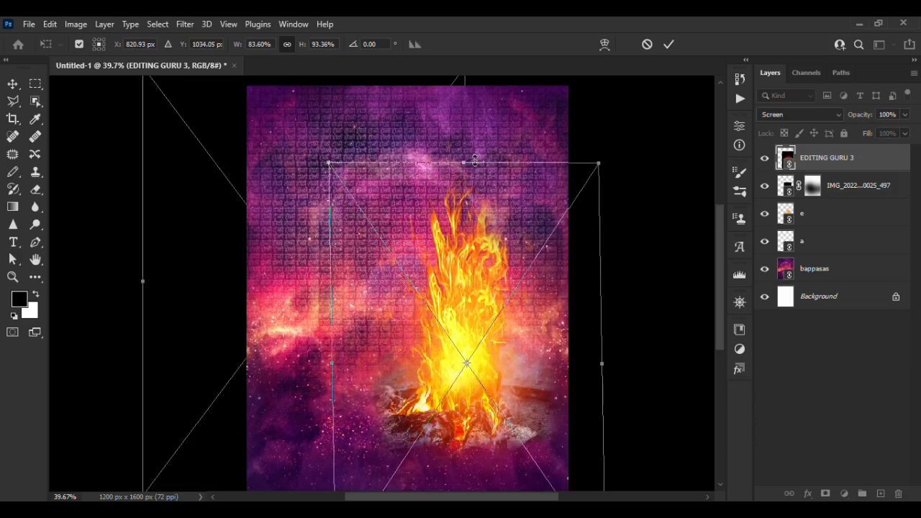
left_click_drag(497, 308, 493, 253)
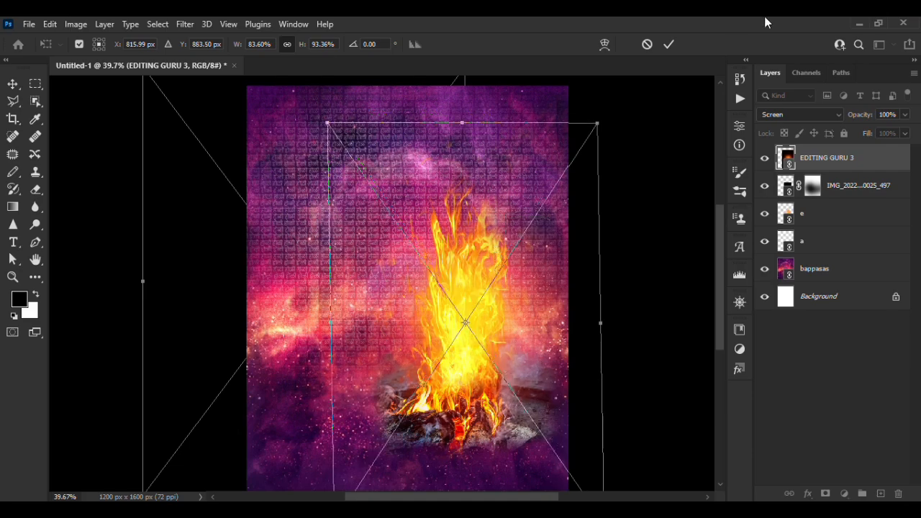
left_click(669, 45)
Place the e2w title image from the holi 2026 folder as a linked layer.
scroll(615, 260, "up", 1)
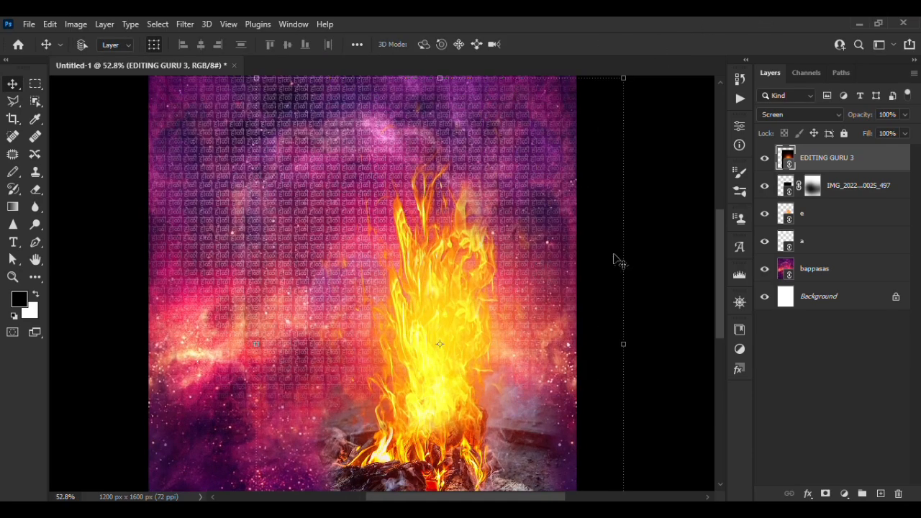
left_click_drag(546, 354, 456, 302)
scroll(517, 302, "down", 2)
scroll(477, 303, "up", 1)
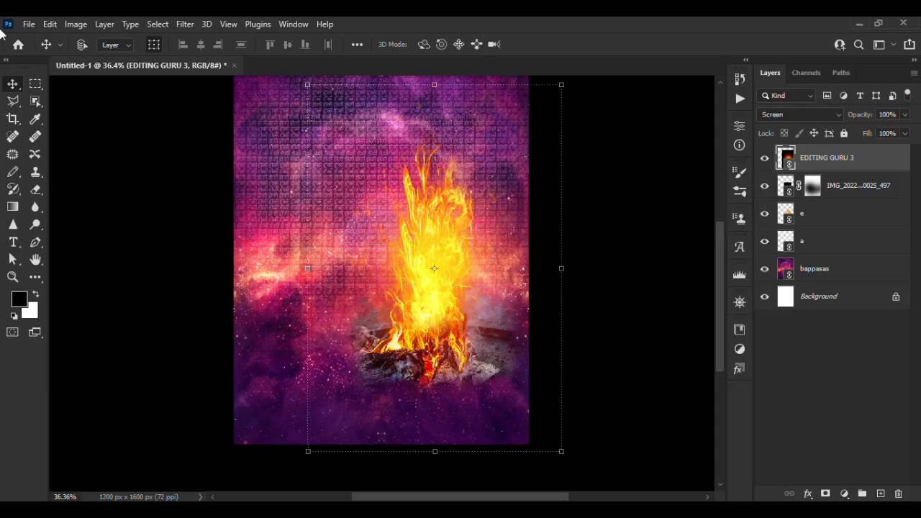
left_click(28, 24)
left_click(82, 315)
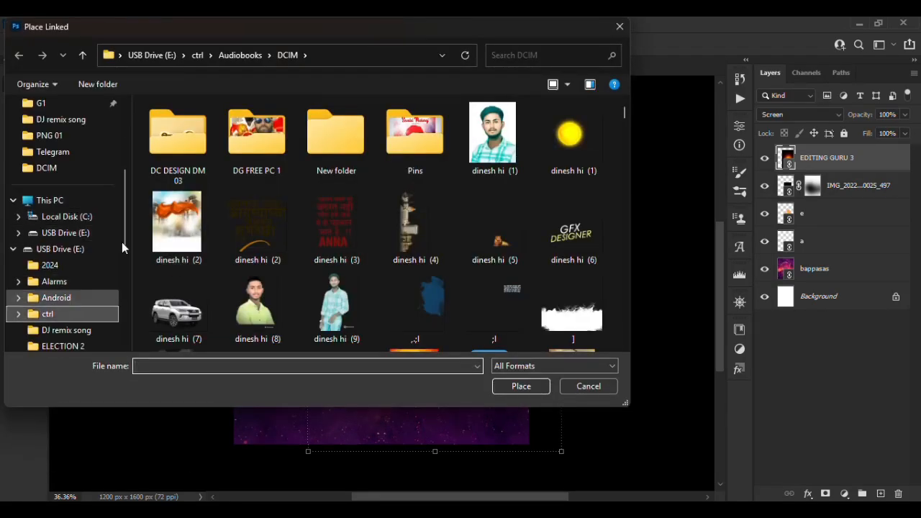
double_click(415, 133)
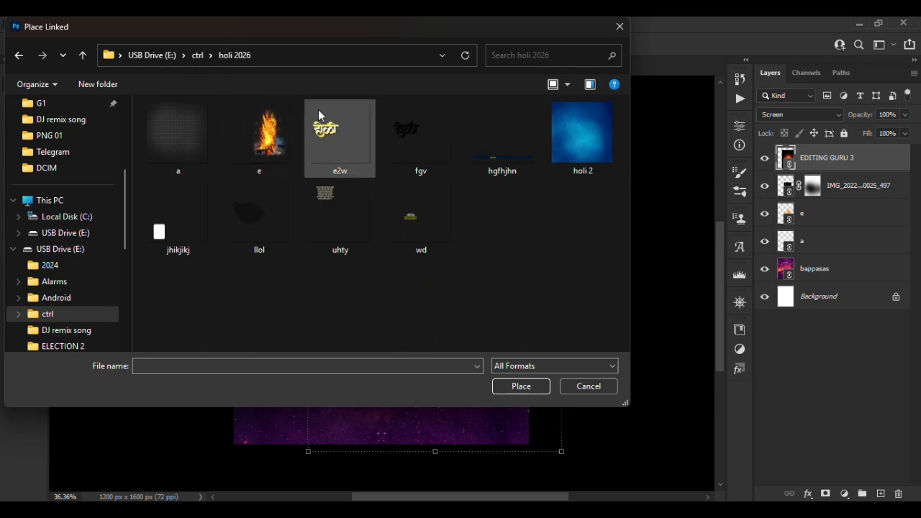
left_click(522, 387)
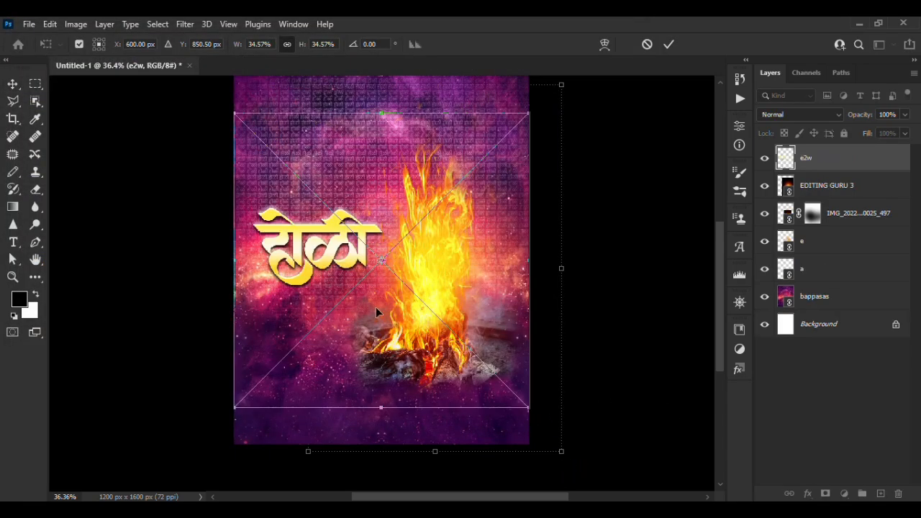
Move the होळी title to the poster's upper left, with its centre at about X 609 px, Y 483 px.
left_click_drag(334, 219, 370, 183)
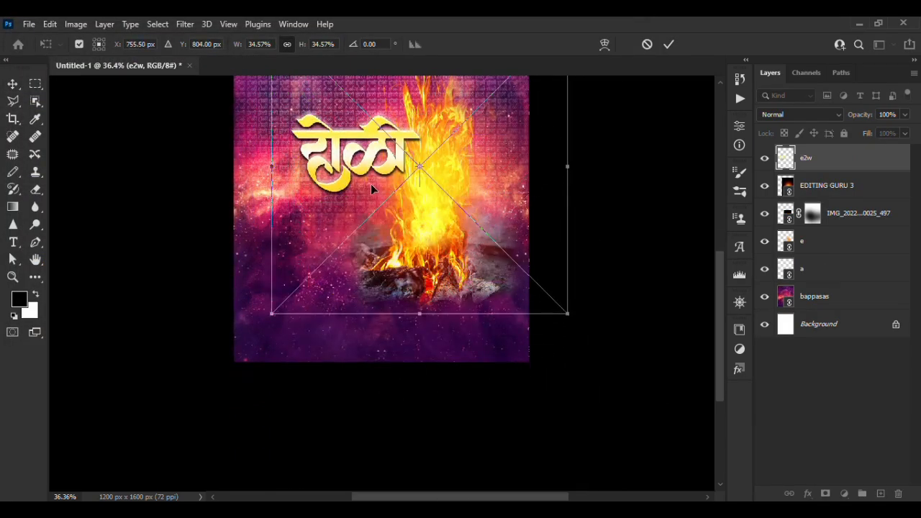
scroll(372, 239, "up", 4)
key("alt+space")
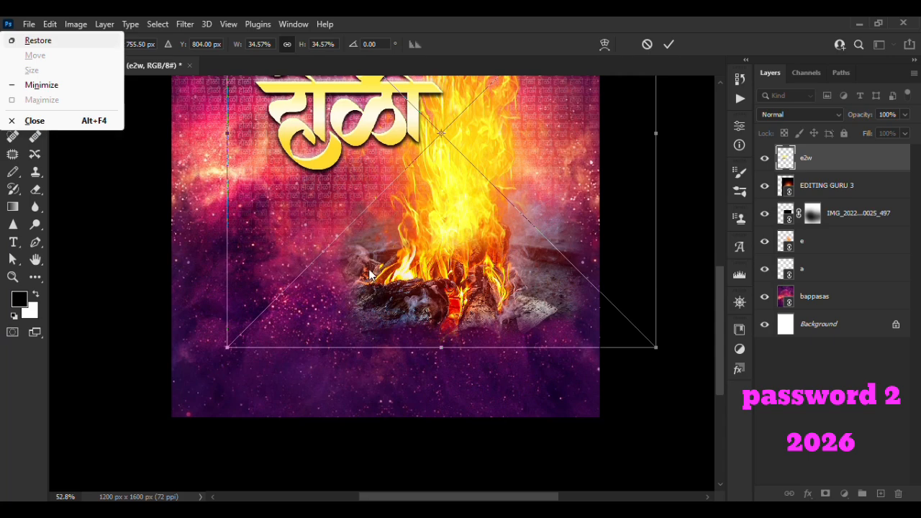
left_click(165, 306)
left_click_drag(332, 287, 332, 288)
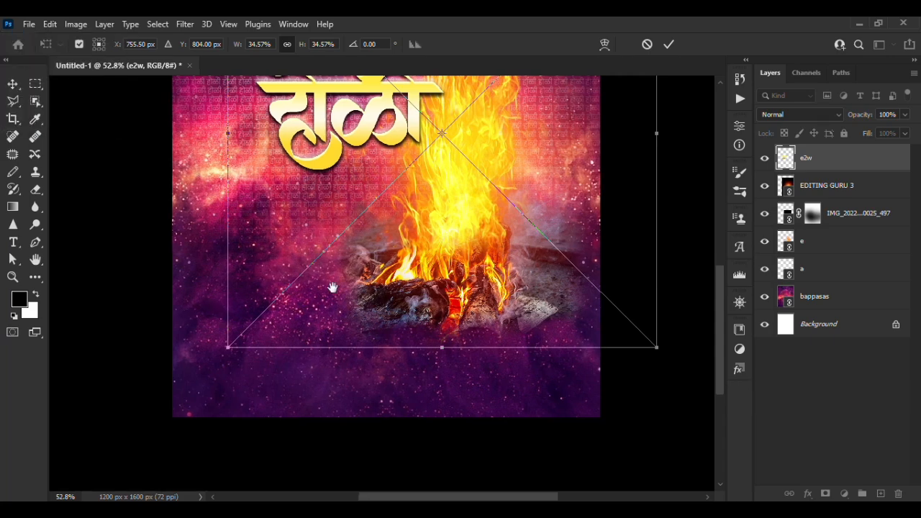
scroll(332, 287, "down", 4)
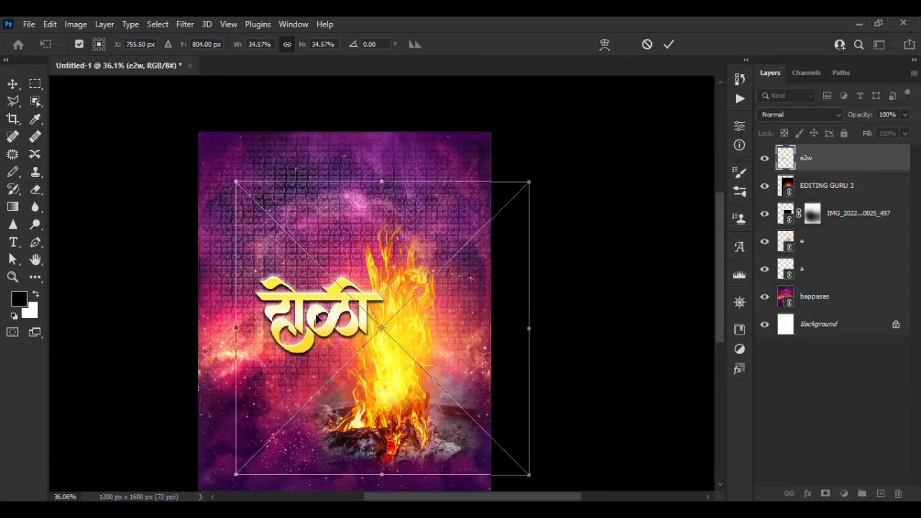
left_click_drag(319, 321, 284, 244)
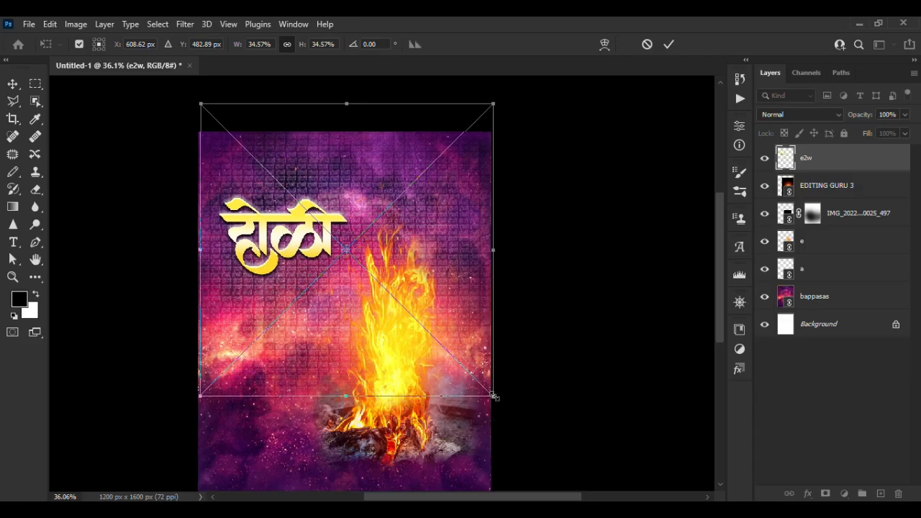
Enlarge the होळी title to 39.53% width and 38.81% height, centre it at about X 644 px, Y 557 px, and apply the transformation.
left_click_drag(493, 395, 535, 434)
left_click_drag(433, 366, 425, 369)
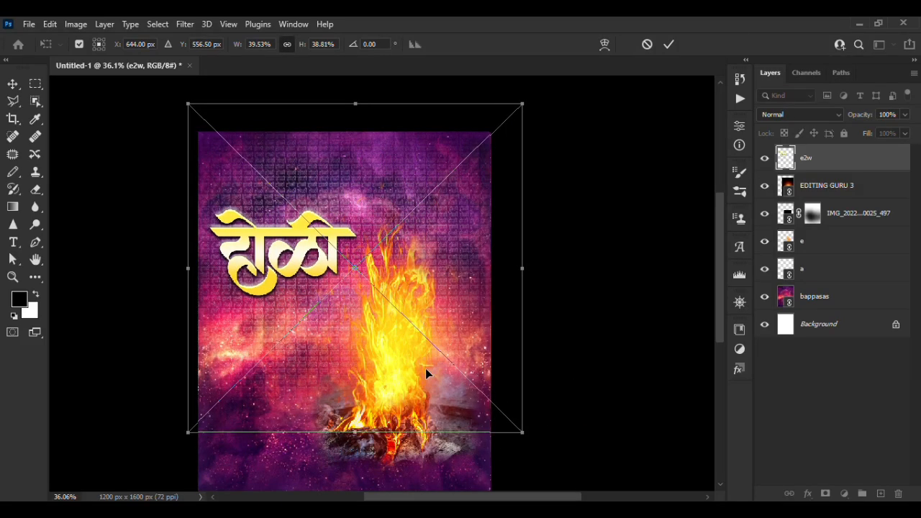
left_click(668, 41)
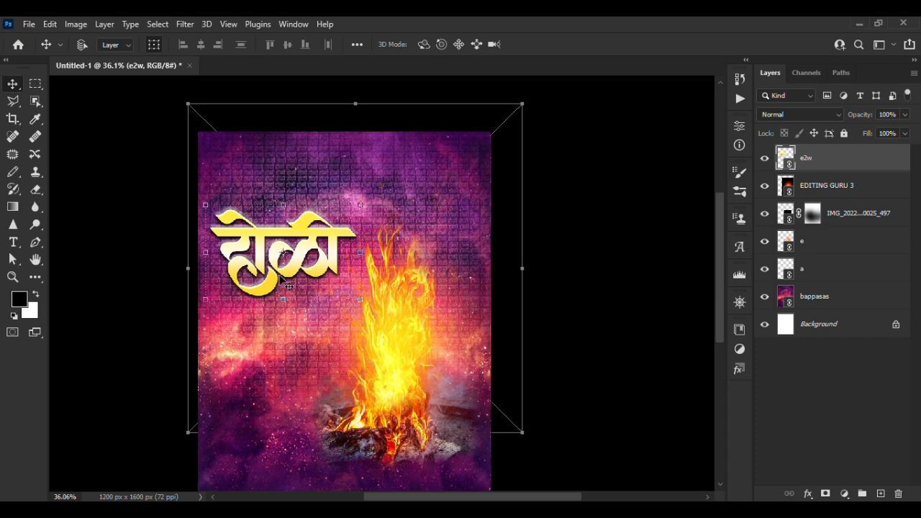
Run the Shadow PS action on the होळी title layer, using a global light angle of 135° and an altitude of 30°.
key("alt+F9")
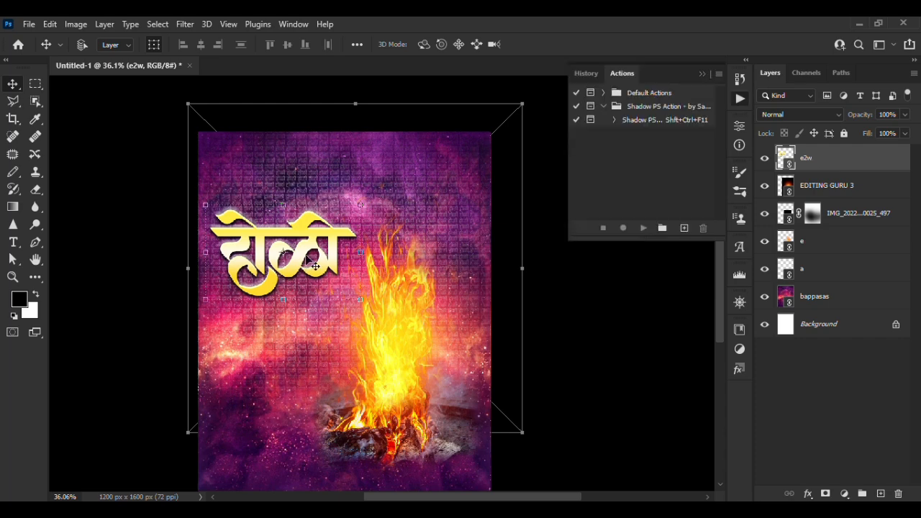
left_click(671, 122)
left_click(641, 226)
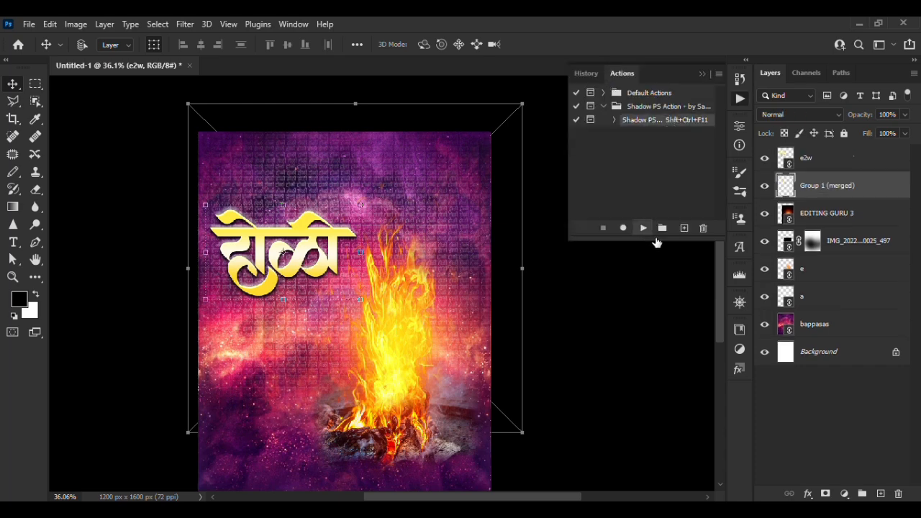
left_click(459, 229)
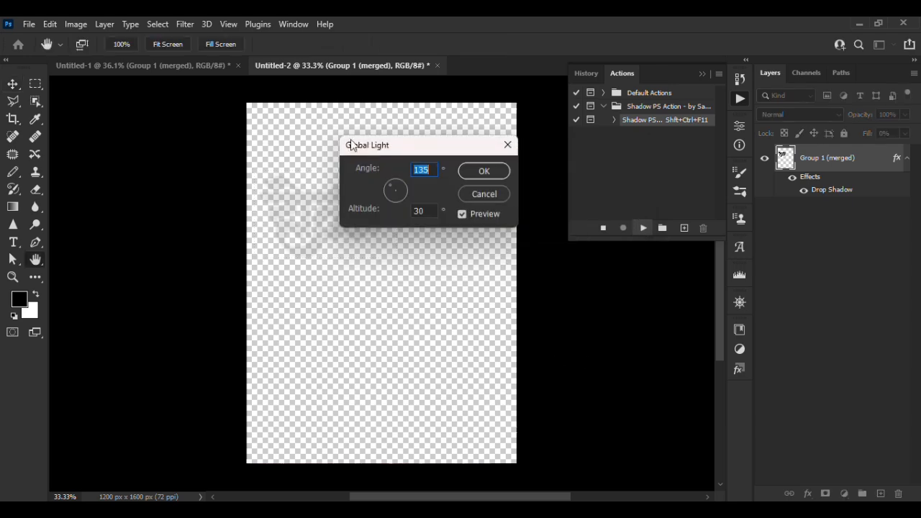
left_click(480, 171)
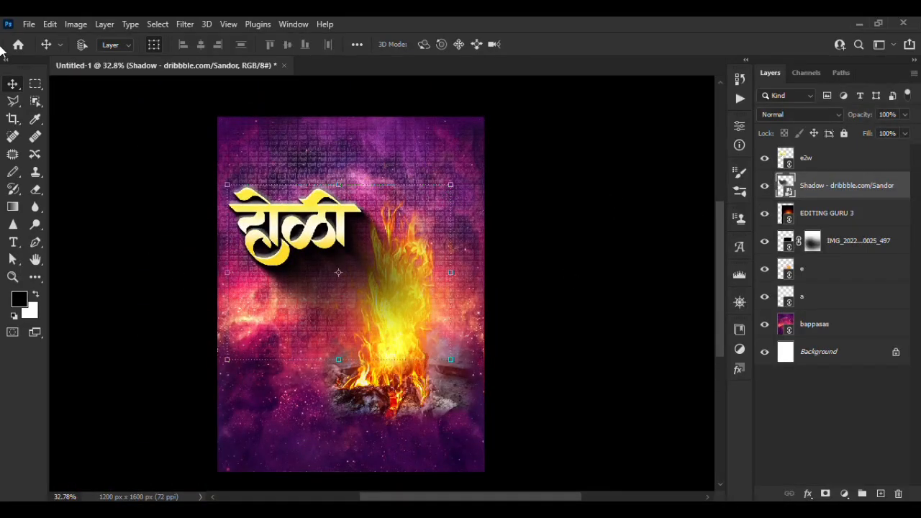
Place the wd greeting text image from the holi 2026 folder as a linked layer.
left_click(23, 23)
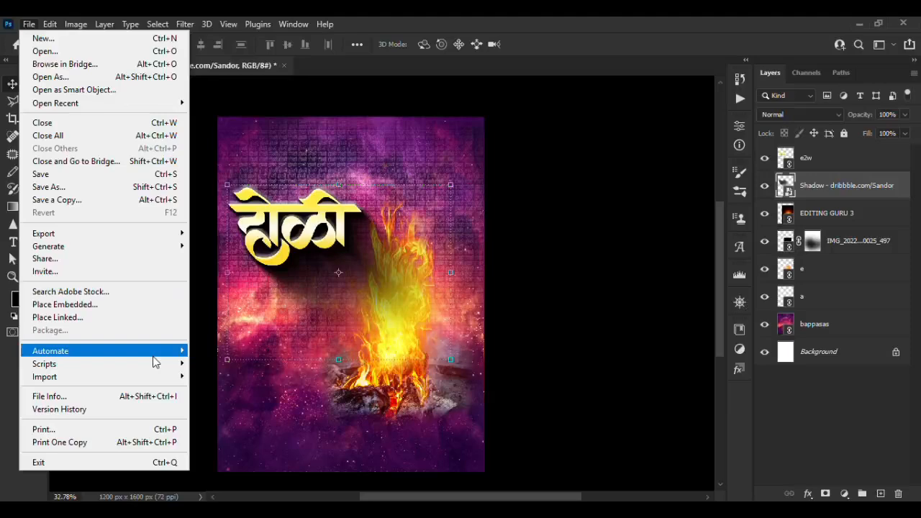
left_click(65, 319)
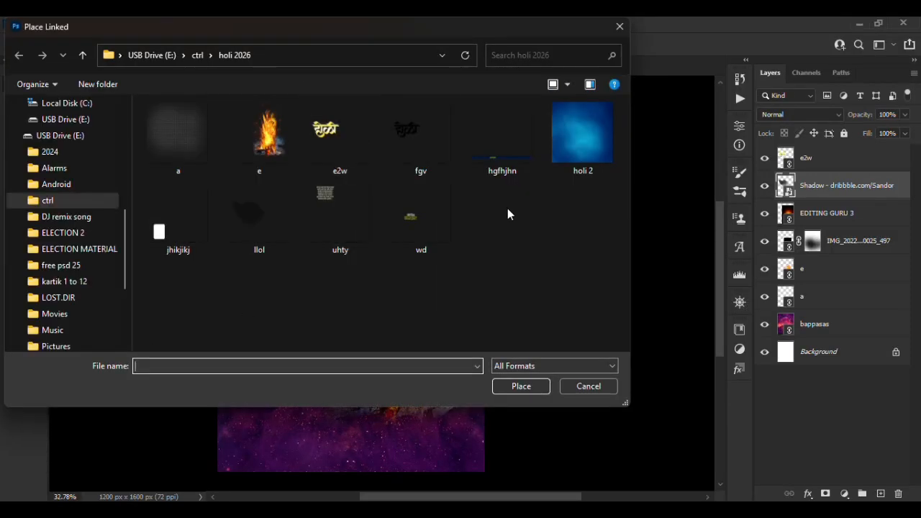
left_click(410, 212)
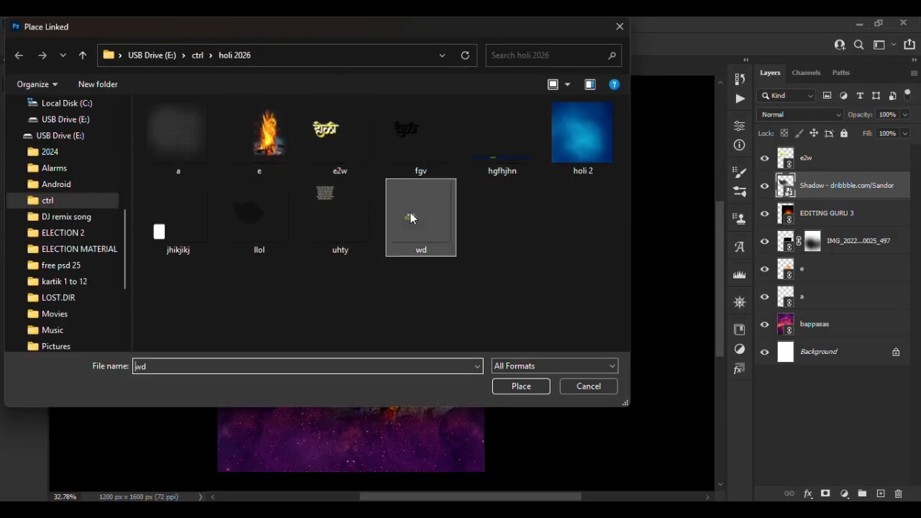
left_click(520, 387)
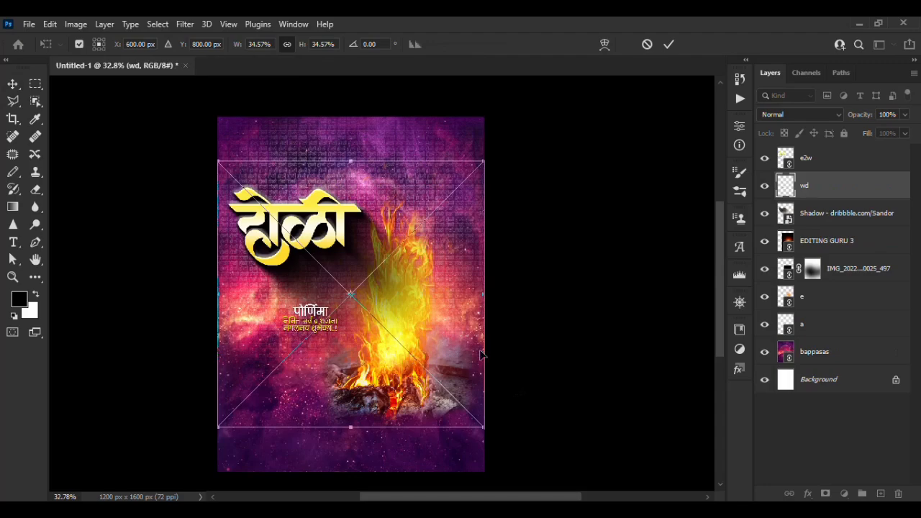
Move the wd greeting text beneath the होळी title, enlarge it to 38.27%, centre its frame at about X 666 px, Y 566 px, and apply.
scroll(544, 345, "up", 3)
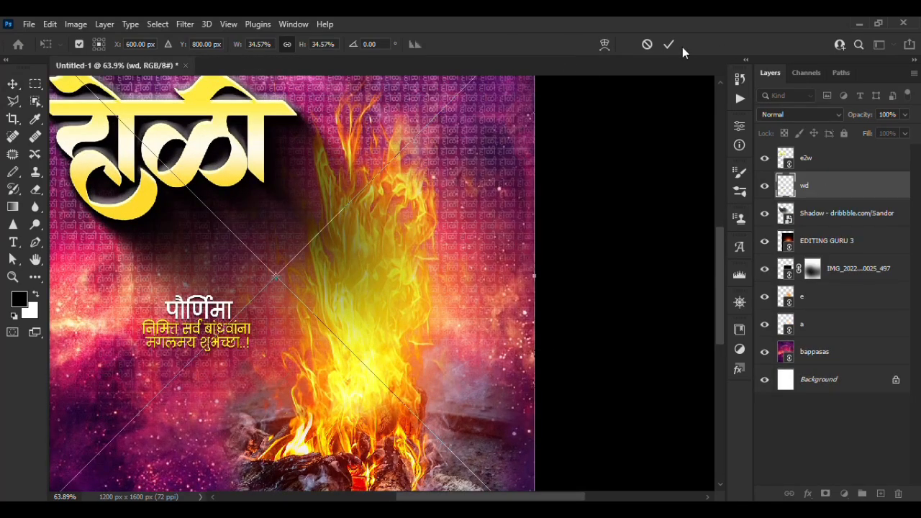
left_click_drag(203, 361, 232, 276)
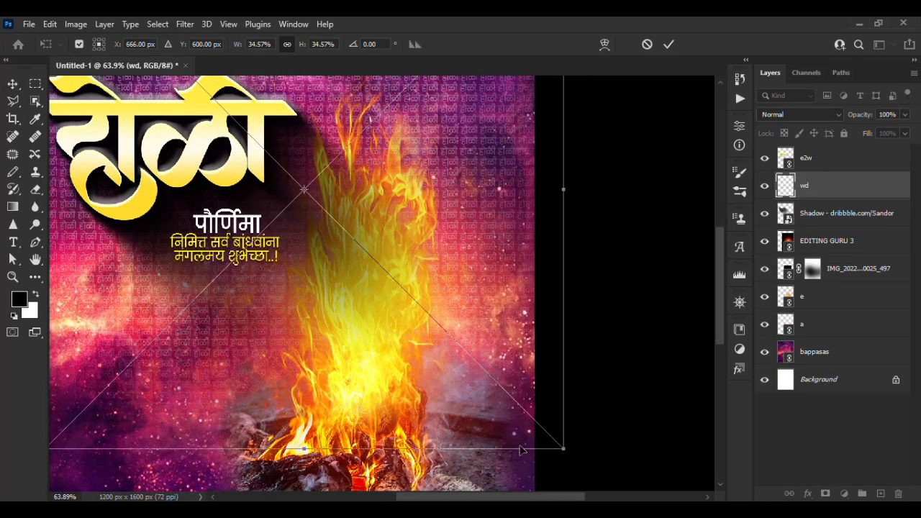
left_click_drag(566, 449, 463, 361)
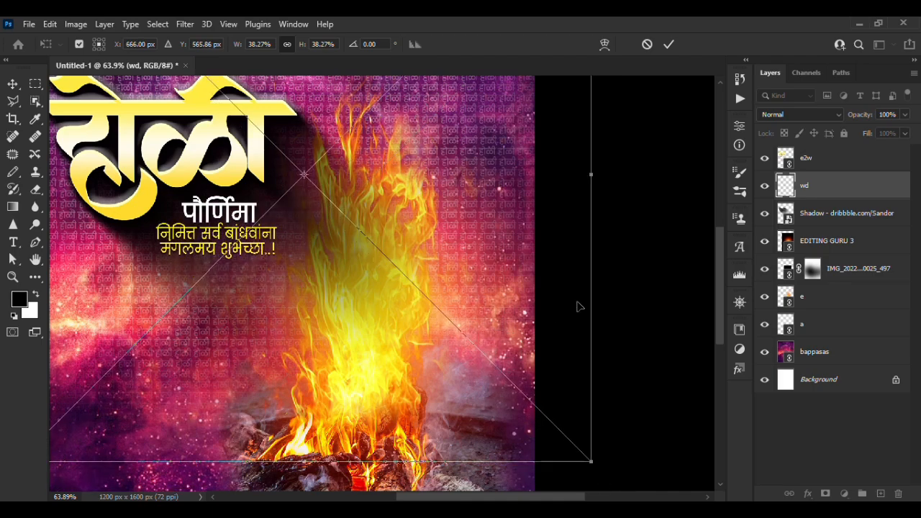
left_click(667, 45)
key("ctrl+0")
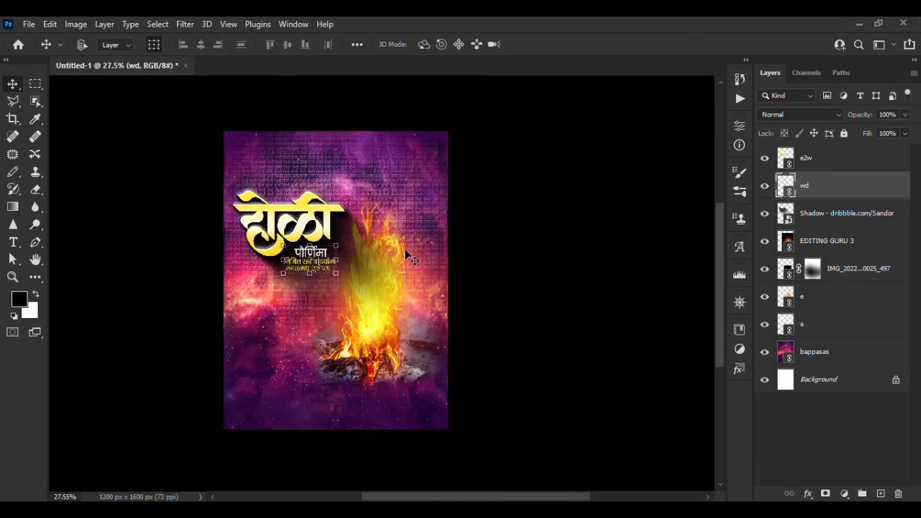
Place the uhty verse text image as a linked layer and position it in the poster's upper-right corner.
left_click(29, 24)
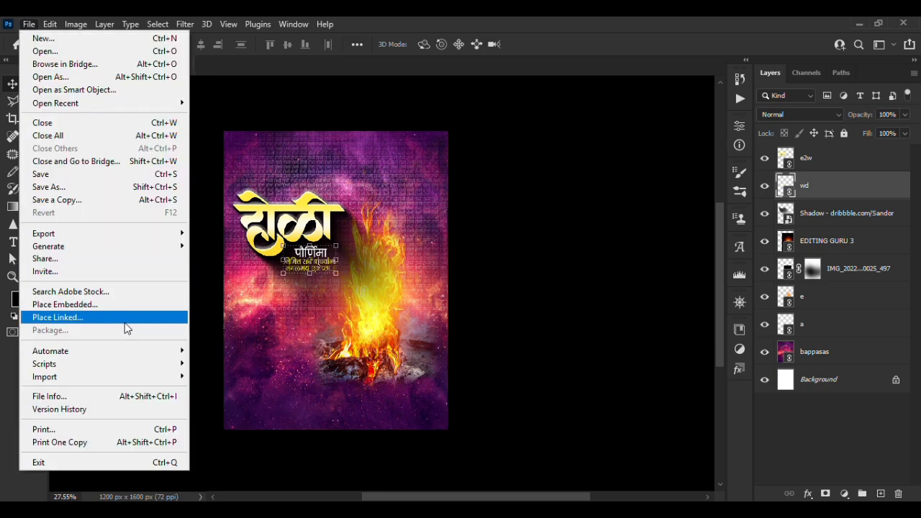
left_click(127, 318)
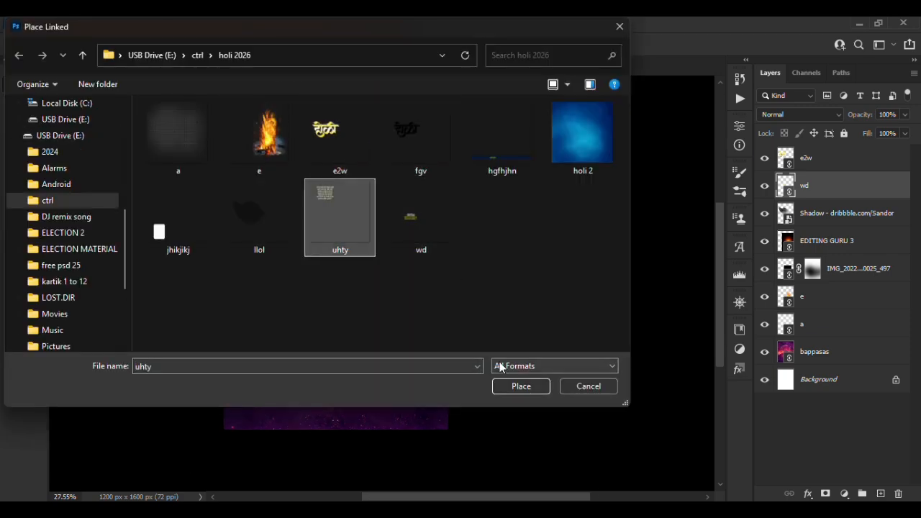
left_click(521, 386)
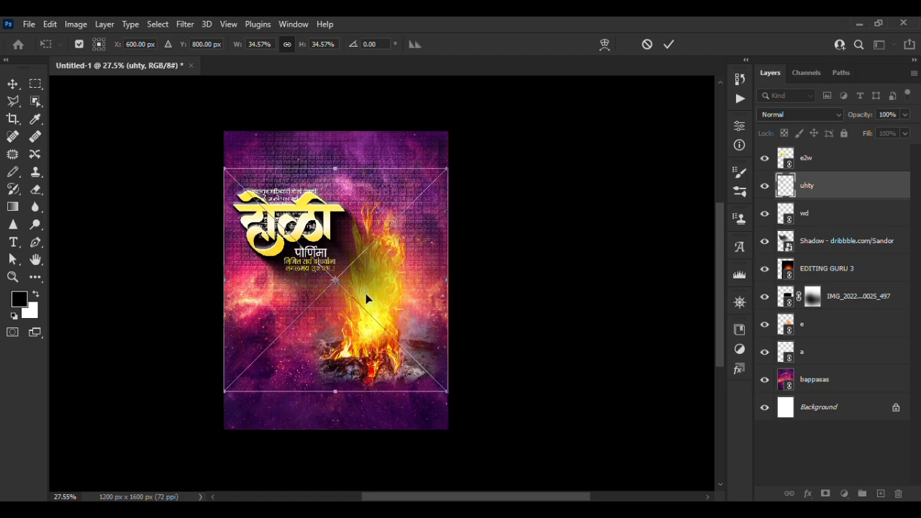
left_click_drag(366, 298, 485, 252)
left_click(668, 45)
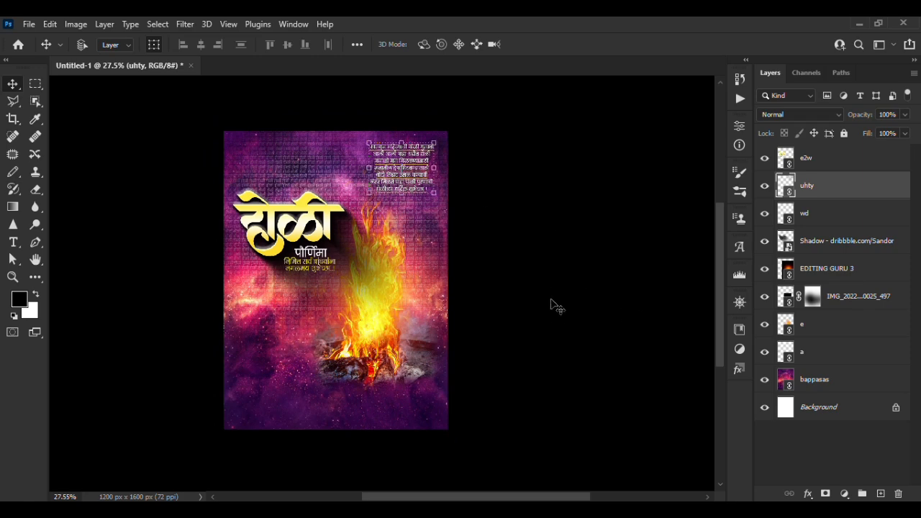
Place the hgfhjhn blue strip image from the holi 2026 folder as a linked layer.
left_click(26, 24)
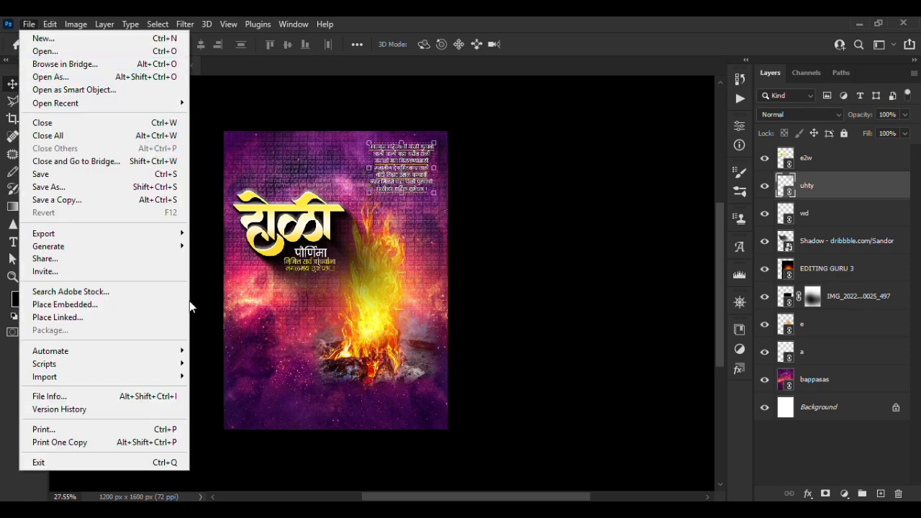
left_click(81, 319)
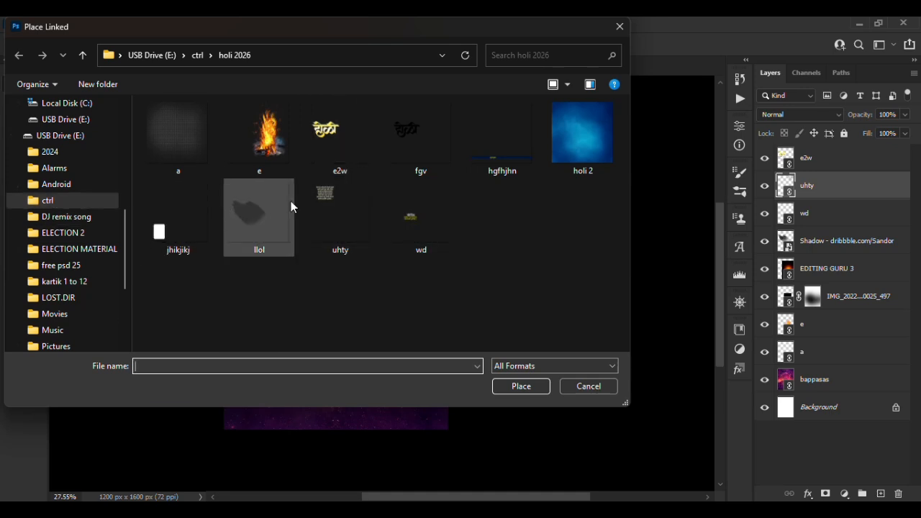
left_click(192, 227)
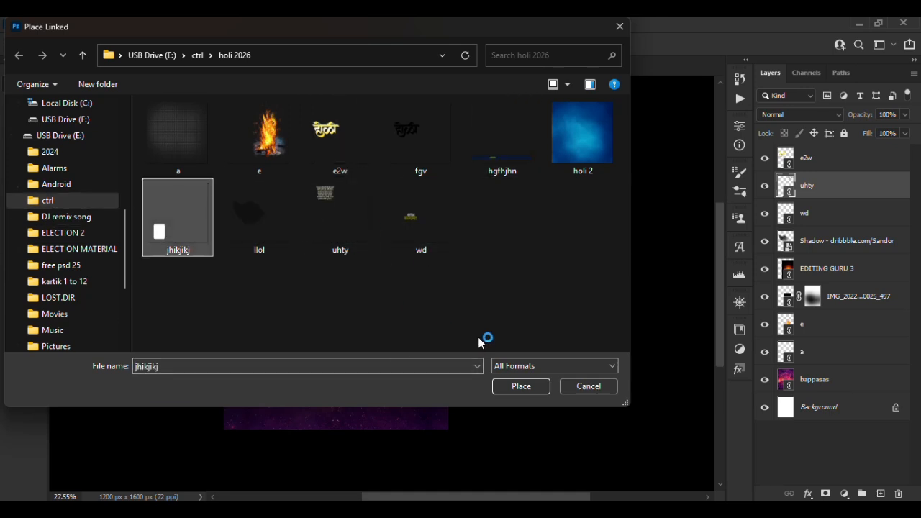
left_click(500, 149)
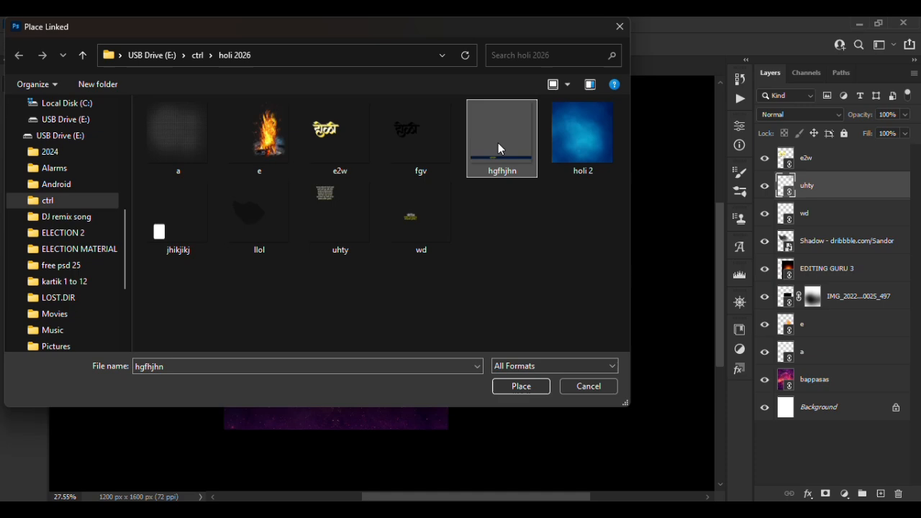
left_click(521, 387)
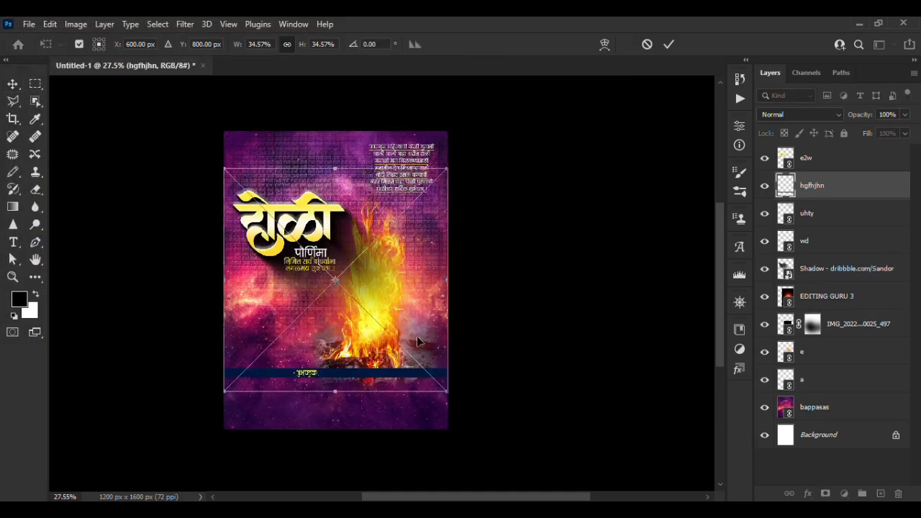
Move the blue strip to the poster's bottom edge, scale it to 34.63% with its frame centred at X 599 px, Y 1046 px, and apply.
left_click_drag(413, 338, 413, 381)
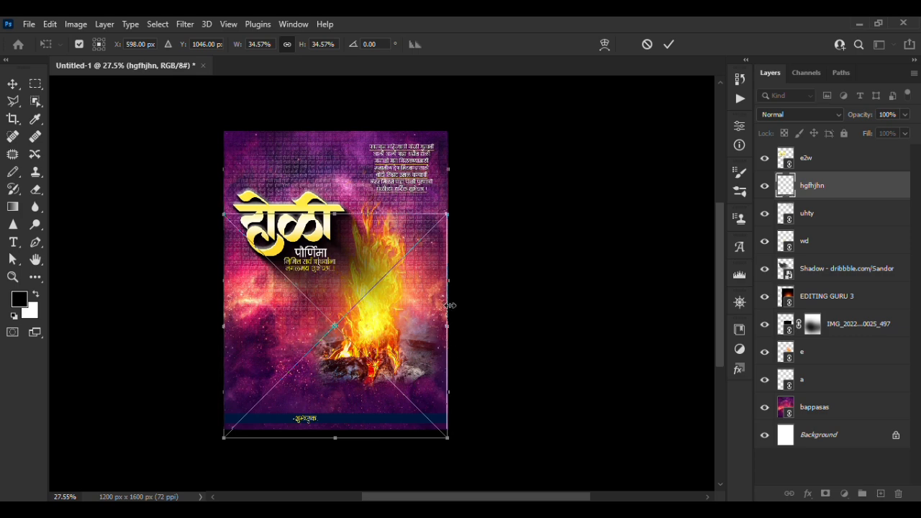
left_click_drag(449, 305, 450, 305)
scroll(389, 305, "up", 2)
scroll(389, 283, "down", 2)
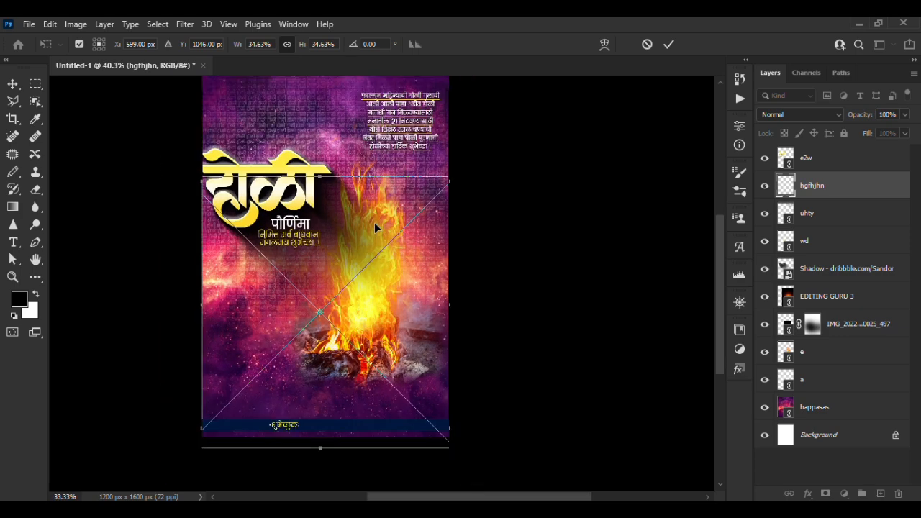
left_click(29, 24)
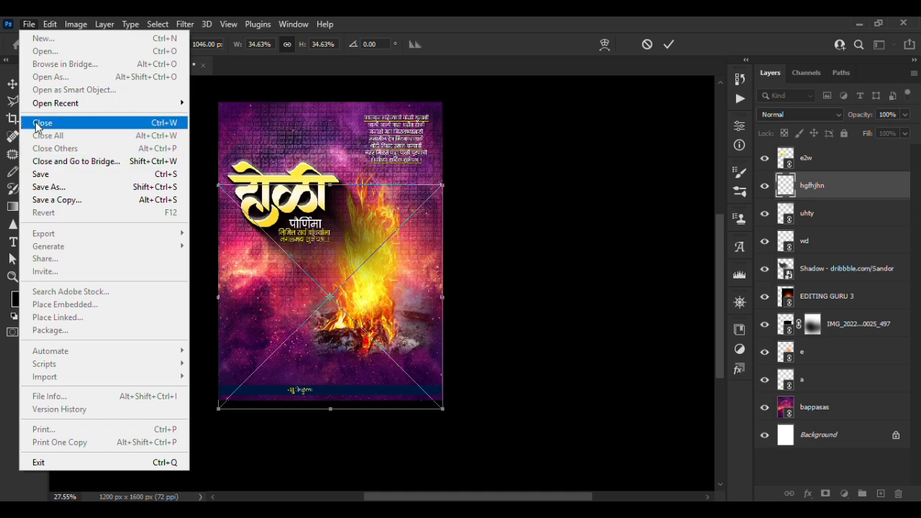
left_click(498, 206)
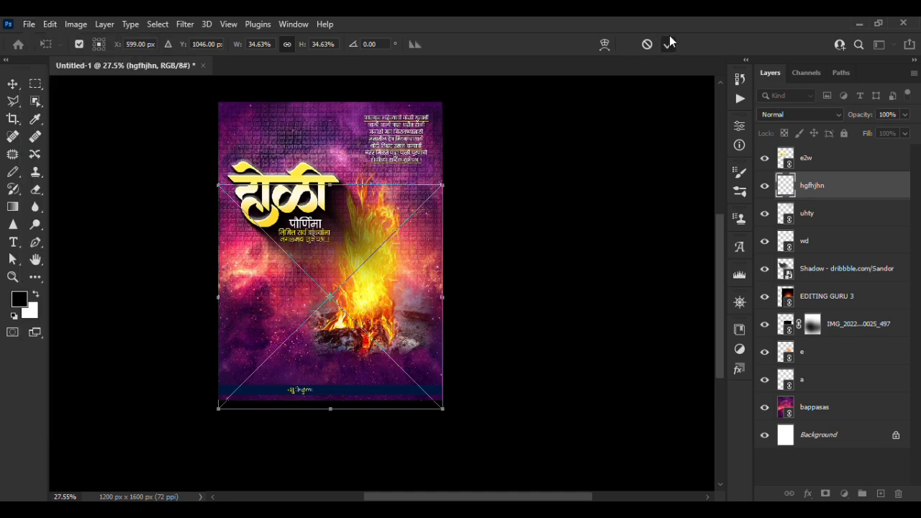
left_click(669, 43)
Place the jhikjikj white rounded card image from the holi 2026 folder as a linked layer.
left_click(27, 24)
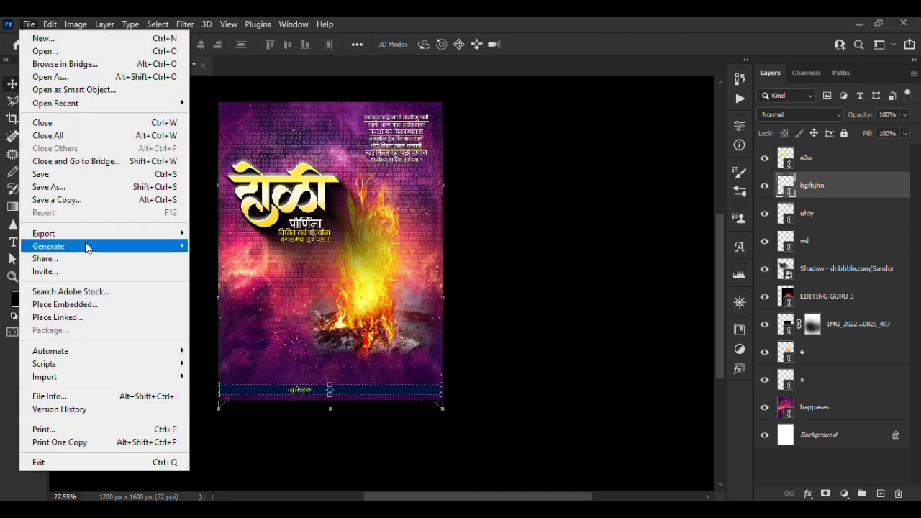
left_click(55, 317)
left_click(183, 223)
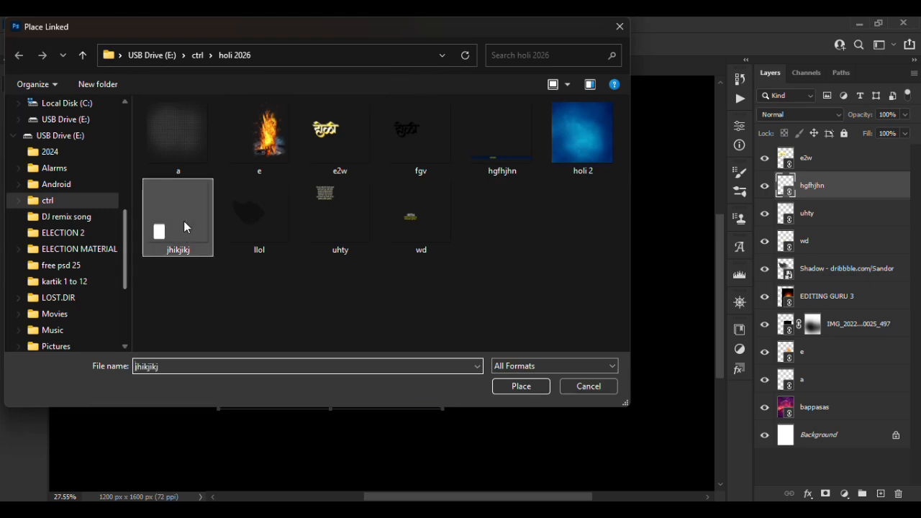
left_click(521, 389)
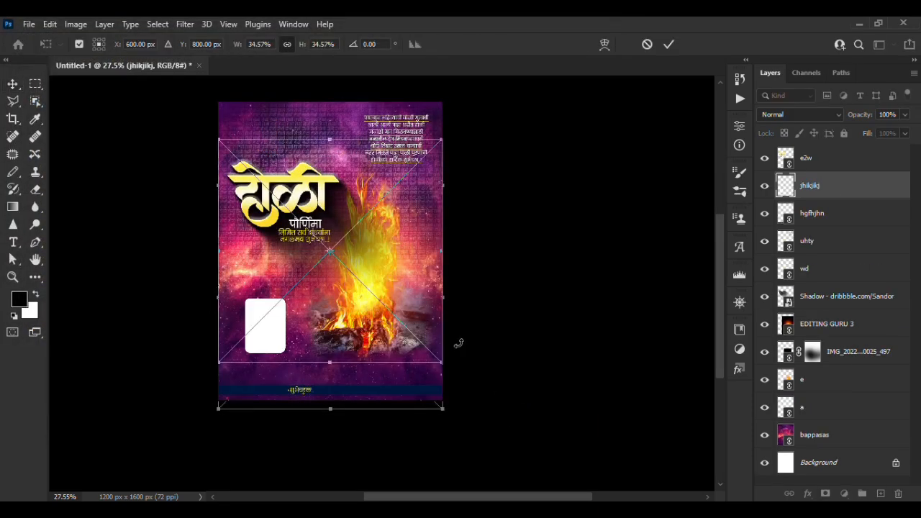
Rotate the white rounded card by -0.19°, enlarge it to 37.86%, and move it towards the poster's lower-left corner.
left_click_drag(440, 361, 476, 387)
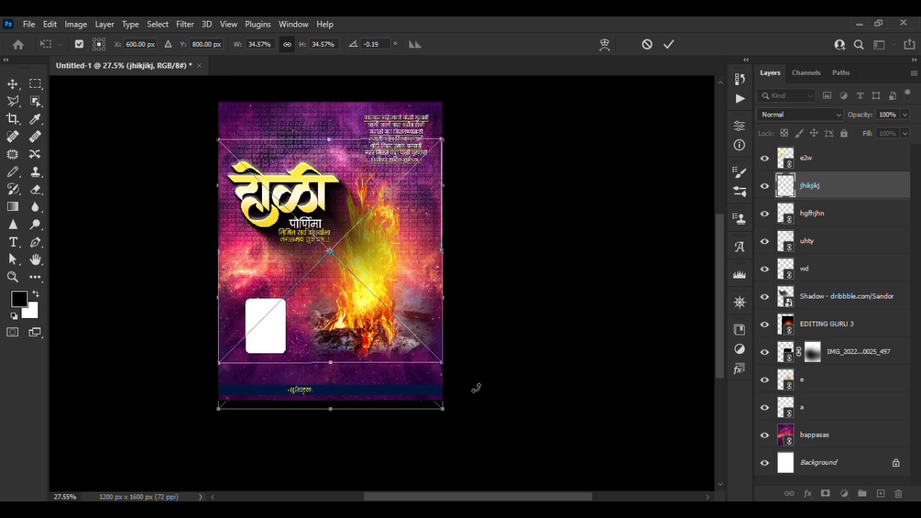
left_click_drag(445, 361, 463, 382)
left_click_drag(383, 318, 365, 337)
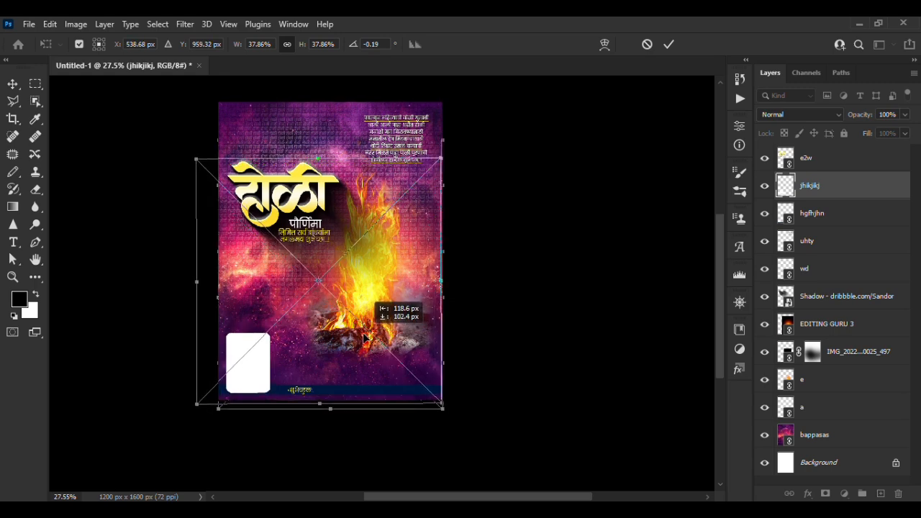
Fine-tune the white card's position just above the blue strip, with its frame centre at about Y 887 px, and apply the transformation.
scroll(317, 349, "up", 3)
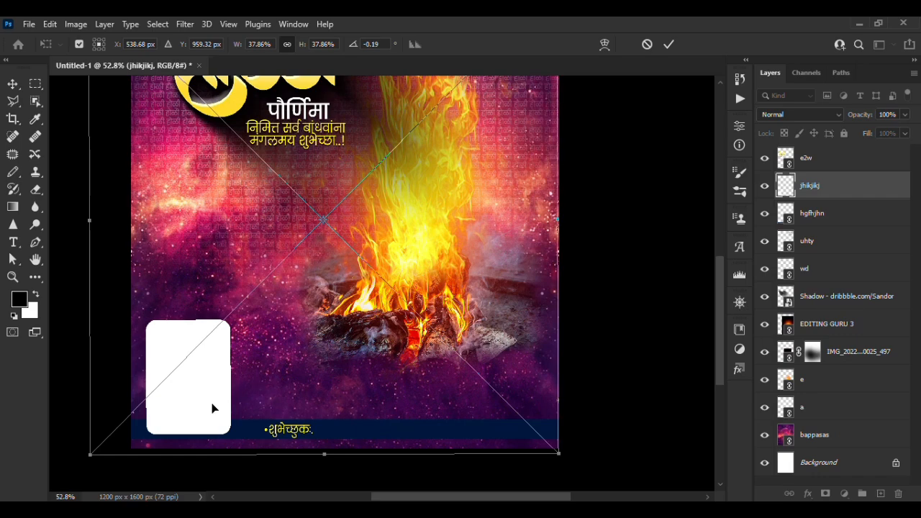
mouse_move(212, 408)
left_mouse_down()
mouse_move(216, 396)
mouse_move(206, 394)
mouse_move(220, 394)
left_mouse_up()
scroll(324, 306, "down", 5)
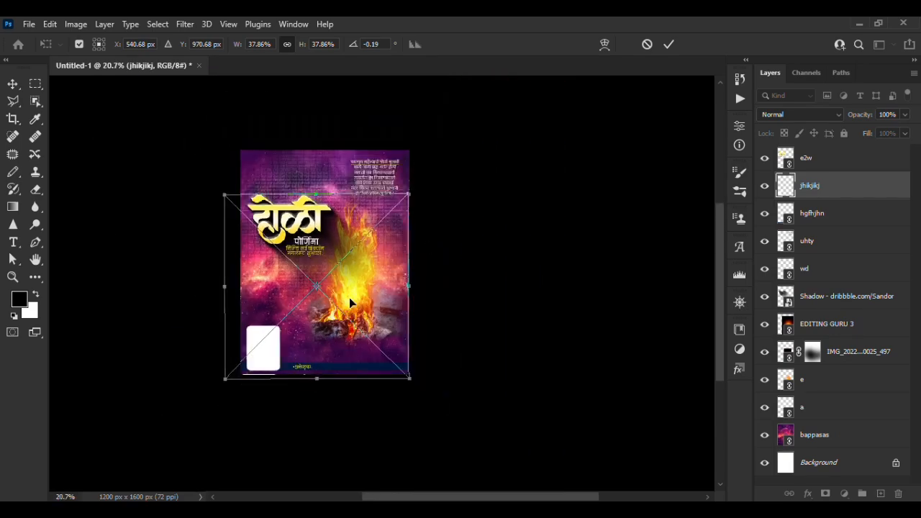
mouse_move(290, 309)
left_mouse_down()
mouse_move(289, 281)
mouse_move(289, 296)
left_mouse_up()
left_click(669, 44)
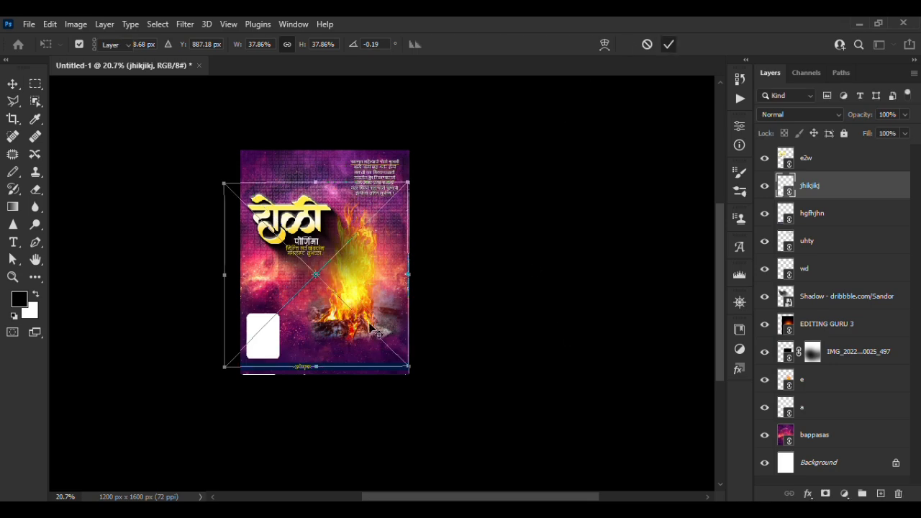
scroll(458, 348, "down", 1)
scroll(458, 345, "up", 2)
scroll(458, 332, "up", 1)
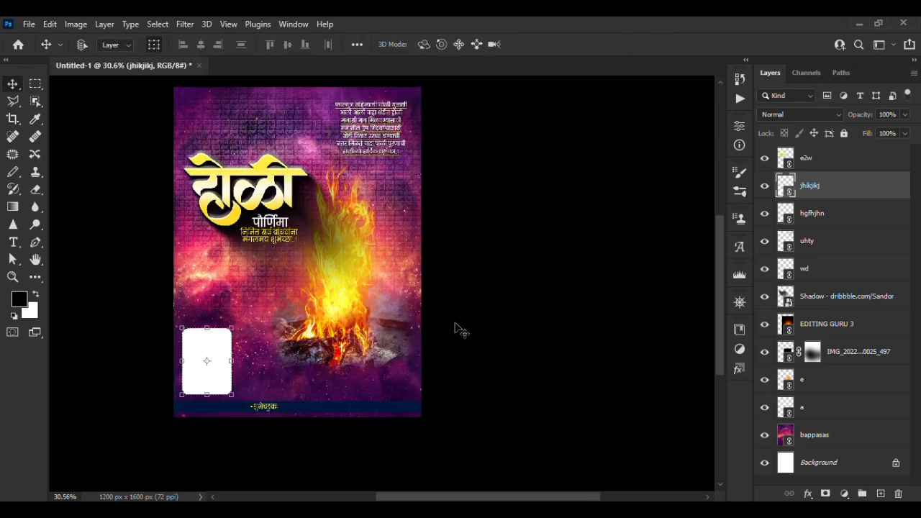
Start placing a linked image and browse to the DCIM folder inside ctrl > Audiobooks on the USB drive.
left_click(29, 24)
left_click(29, 24)
left_click(26, 24)
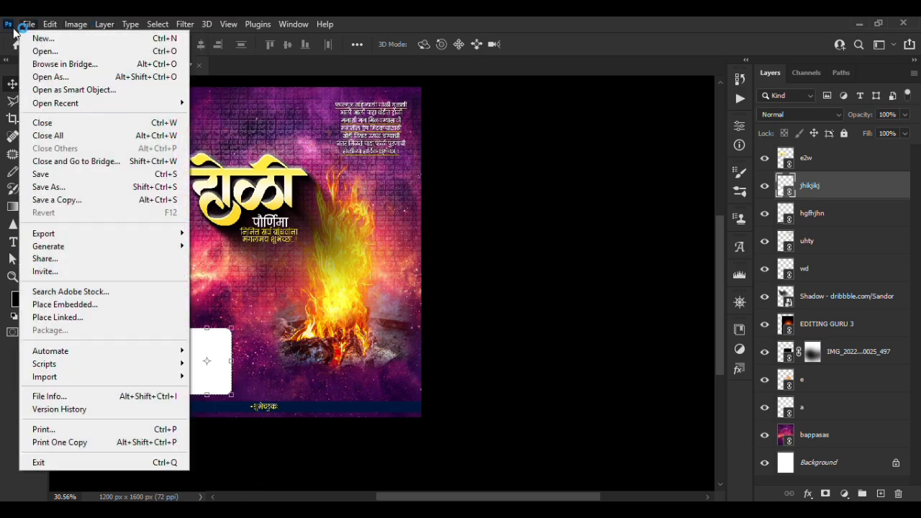
left_click(25, 24)
left_click(21, 28)
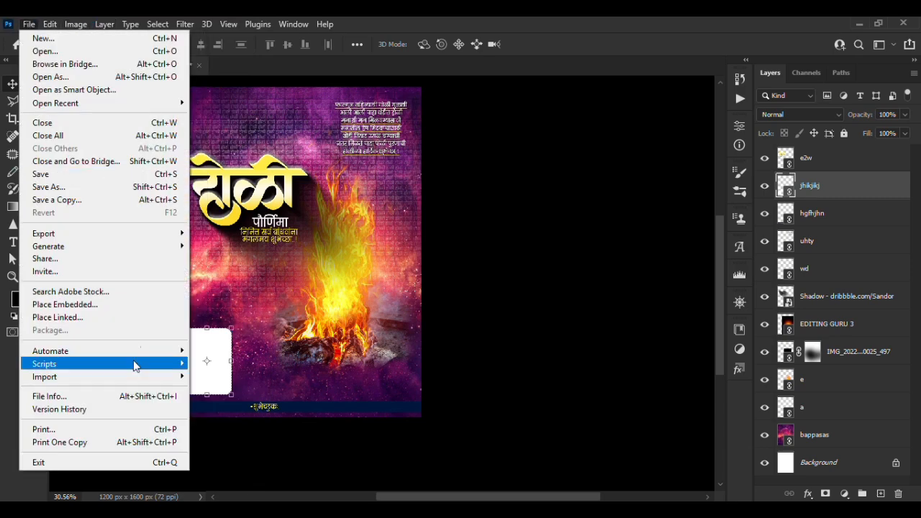
left_click(82, 318)
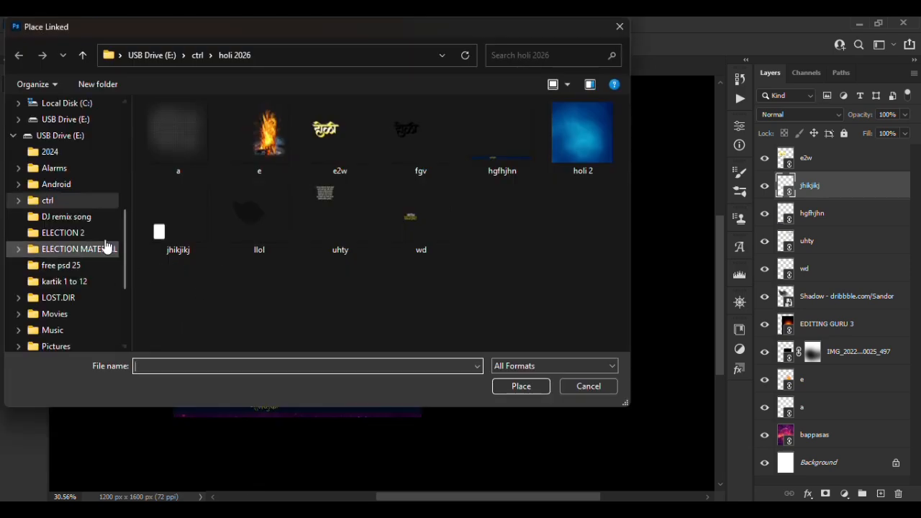
left_click(56, 201)
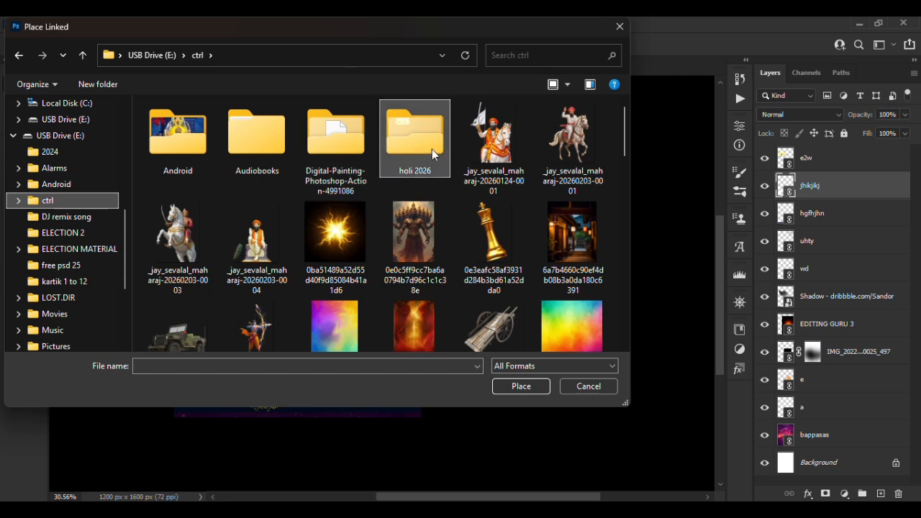
double_click(244, 149)
double_click(209, 145)
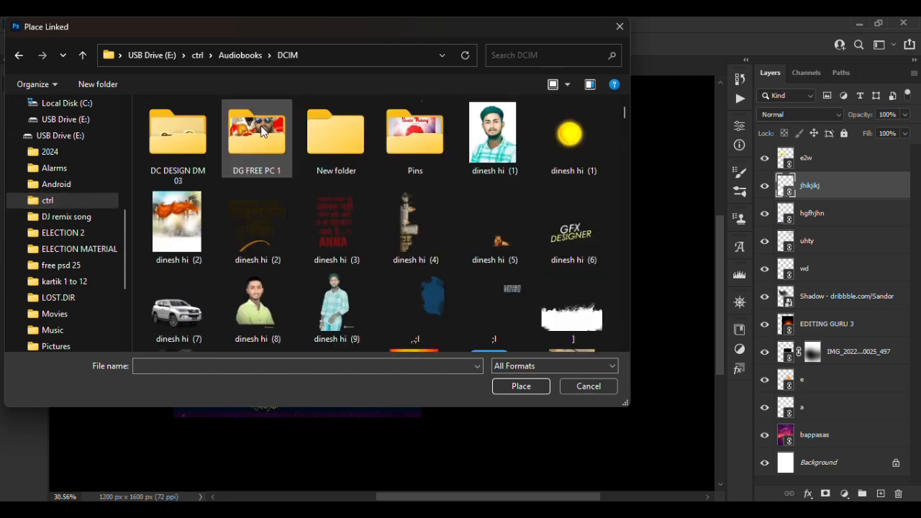
Search the folder for 14, place that logo image as a linked layer, move it to the poster's upper-left corner and apply.
left_click(584, 57)
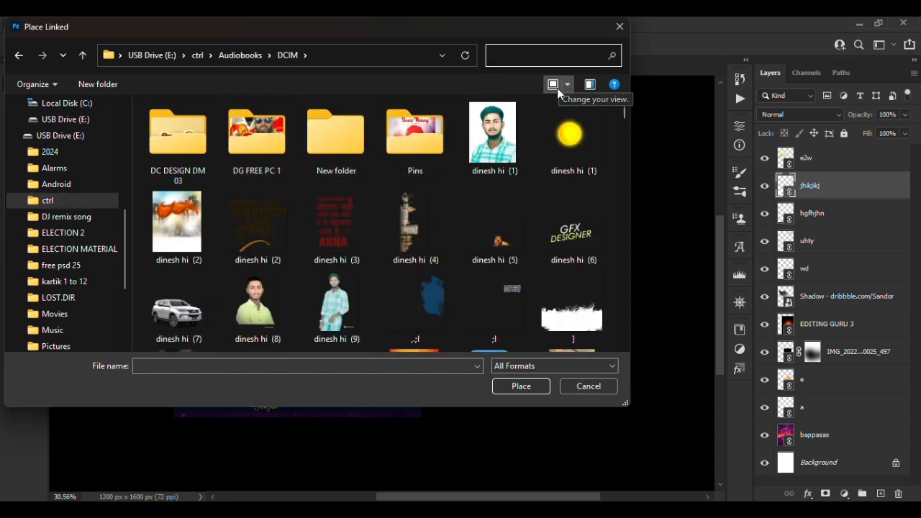
scroll(303, 262, "down", 2)
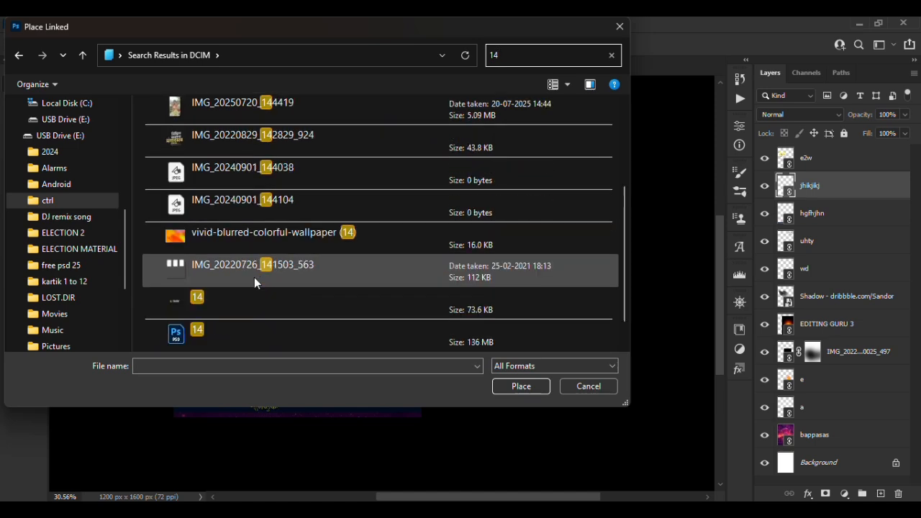
left_click(228, 303)
left_click(518, 387)
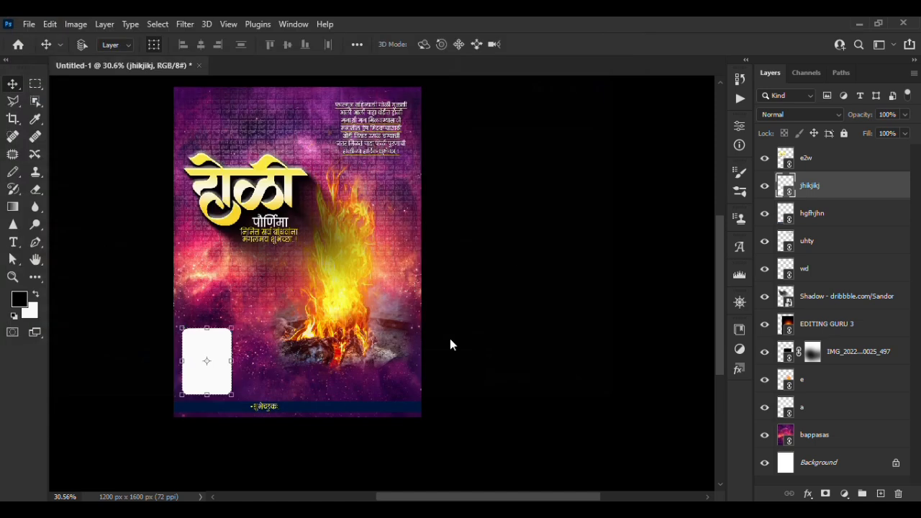
left_click_drag(425, 234, 216, 104)
left_click(666, 45)
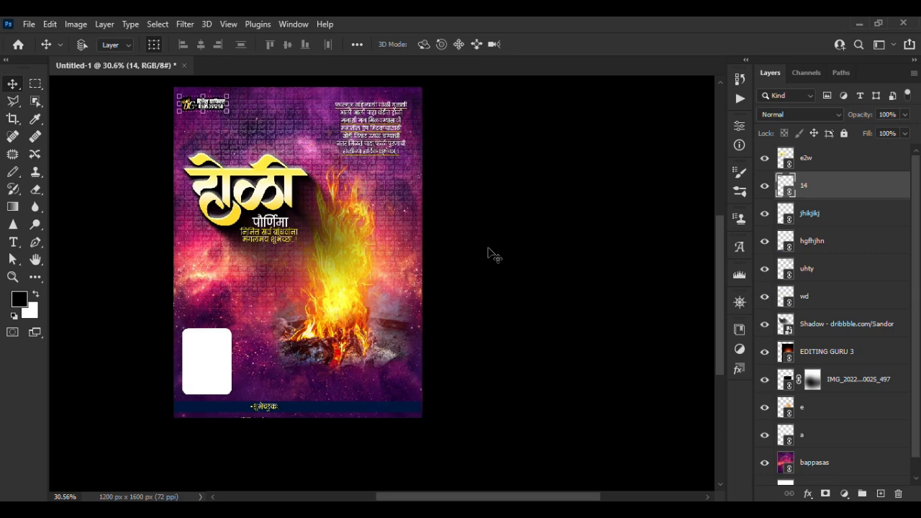
Look through the TEXTURE and SMOKE BACKGROUND folders of ELECTION MATERIAL 25 for another image to place as linked.
left_click(28, 24)
left_click(88, 321)
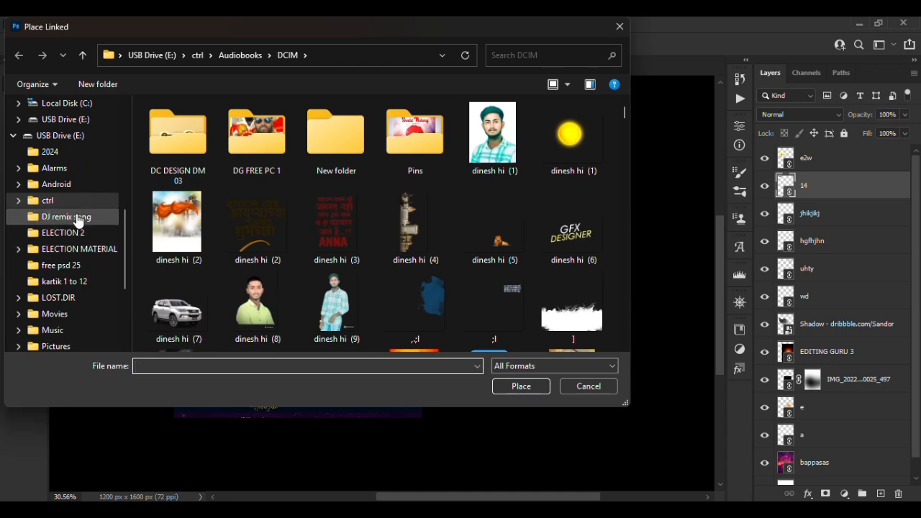
left_click(78, 218)
left_click(72, 233)
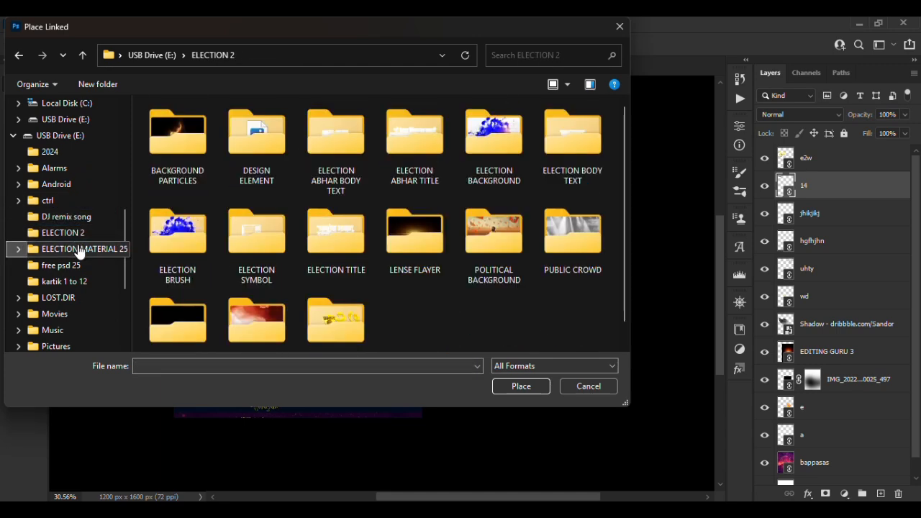
left_click(79, 250)
scroll(194, 263, "down", 1)
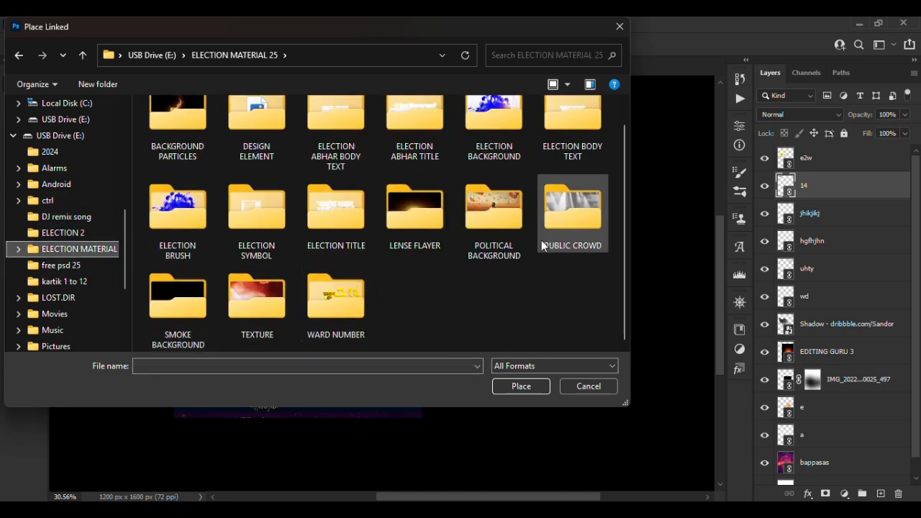
double_click(267, 297)
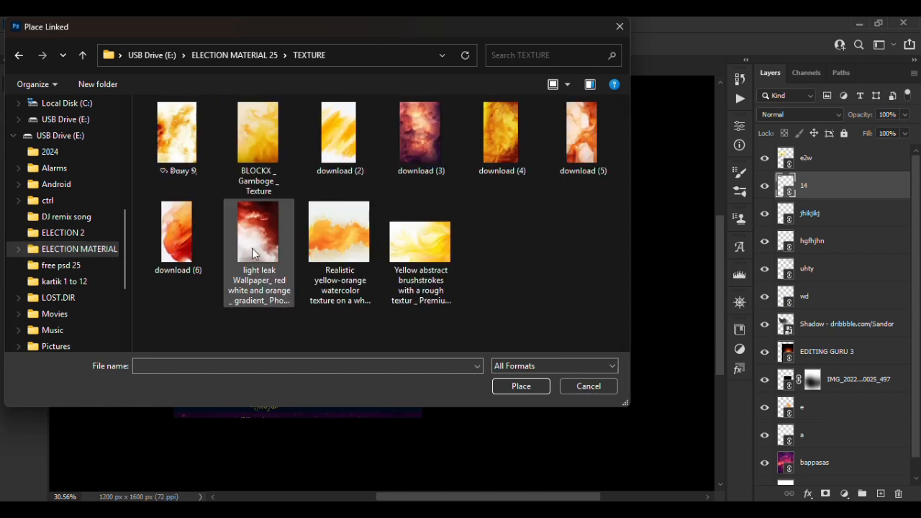
left_click(247, 53)
double_click(177, 320)
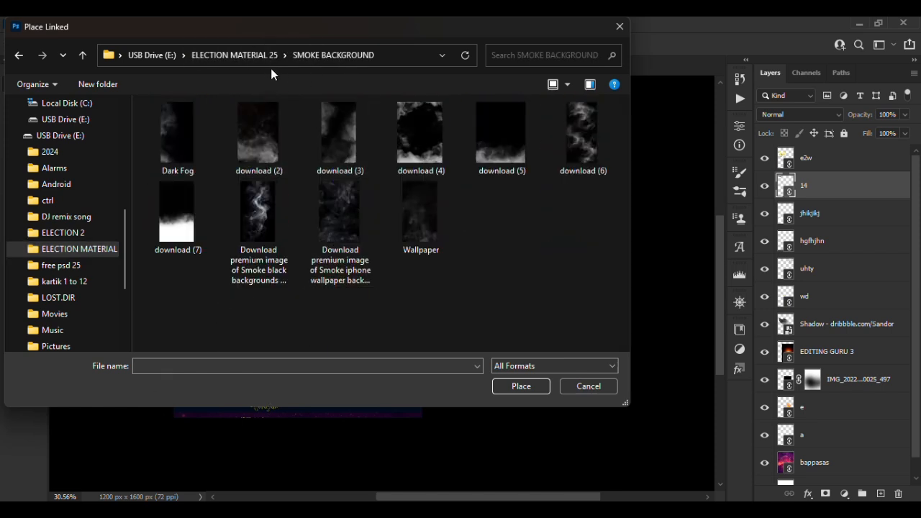
left_click(250, 55)
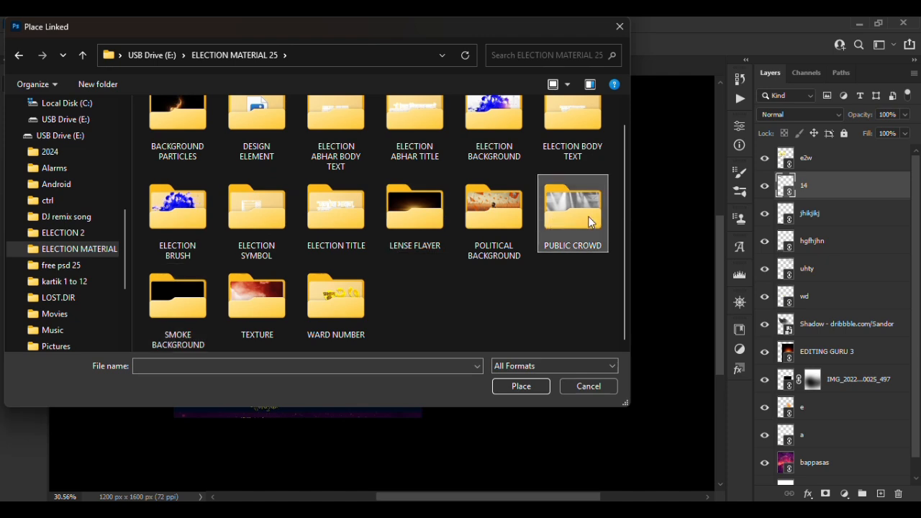
Place the orange crowd image 52e93af2dec0bcf6db8ee3213c8dcf3b from the PUBLIC CROWD folder as a linked layer.
double_click(555, 212)
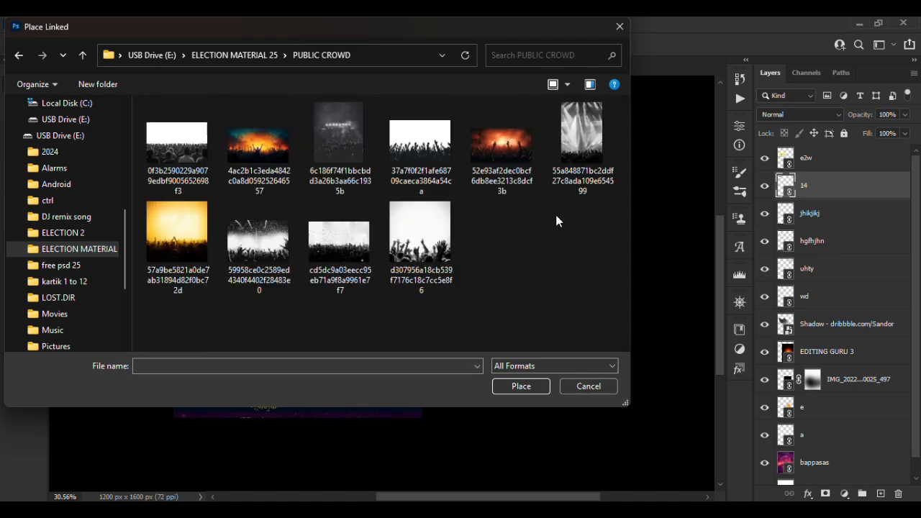
left_click(187, 226)
left_click(515, 176)
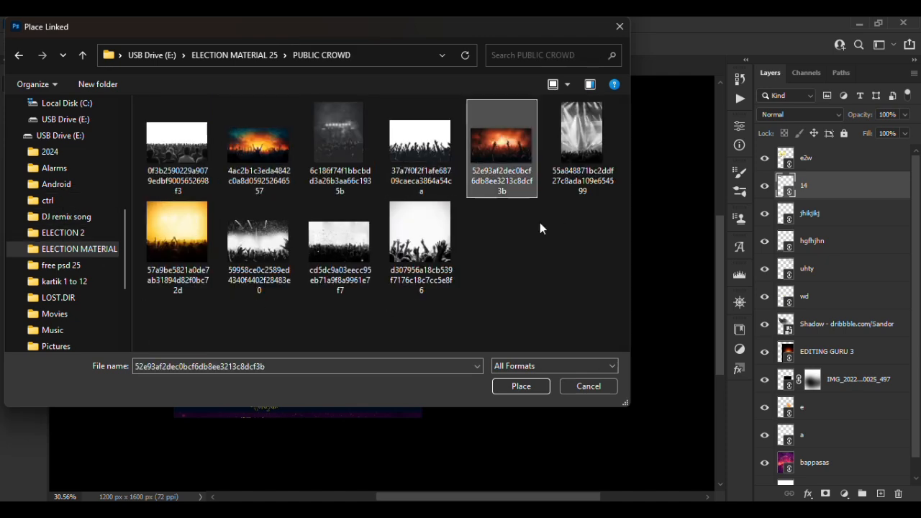
left_click(519, 387)
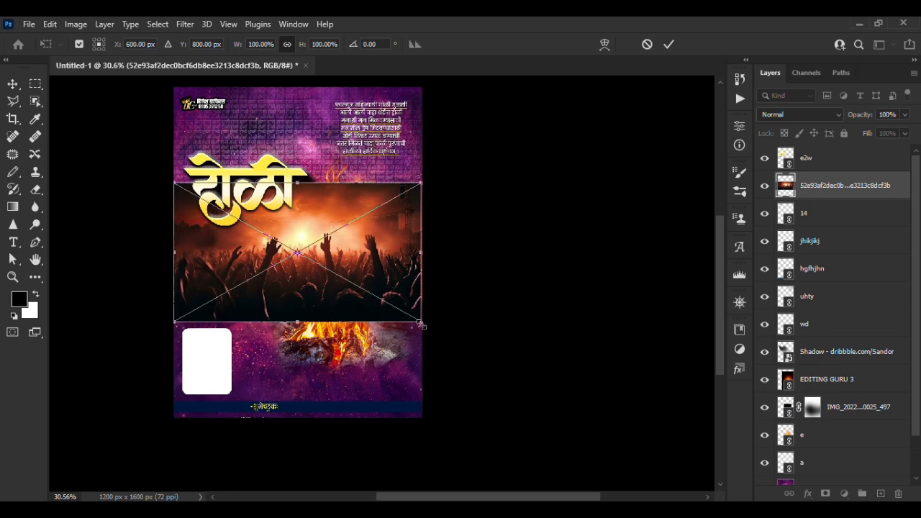
Enlarge the crowd image to 139.96%, centre it at X 702.21 px, Y 1076.24 px, and reorder its layer directly above bappasas.
left_click_drag(421, 325, 507, 403)
left_click_drag(395, 307, 365, 338)
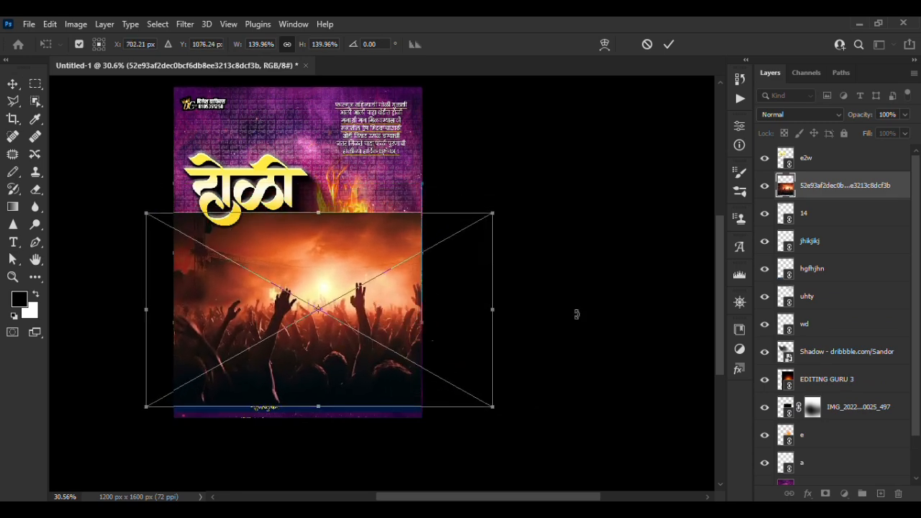
left_click_drag(842, 185, 821, 429)
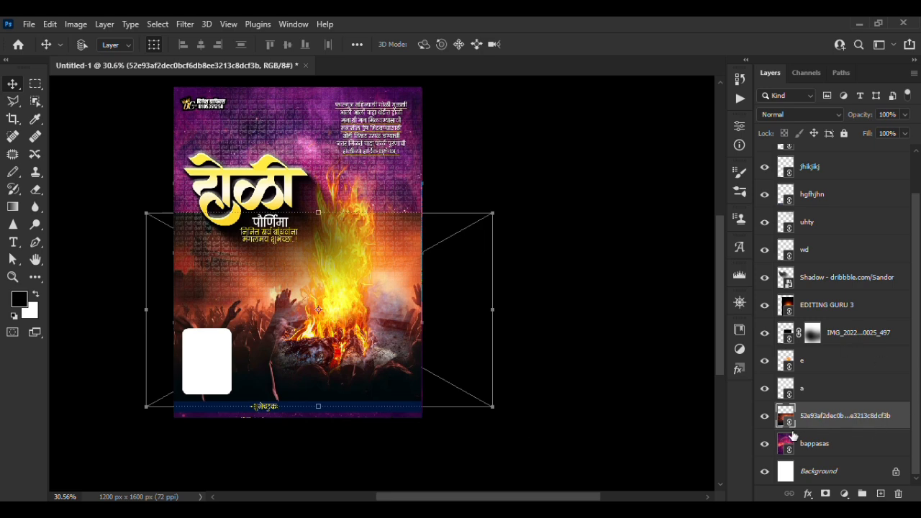
scroll(791, 436, "up", 2)
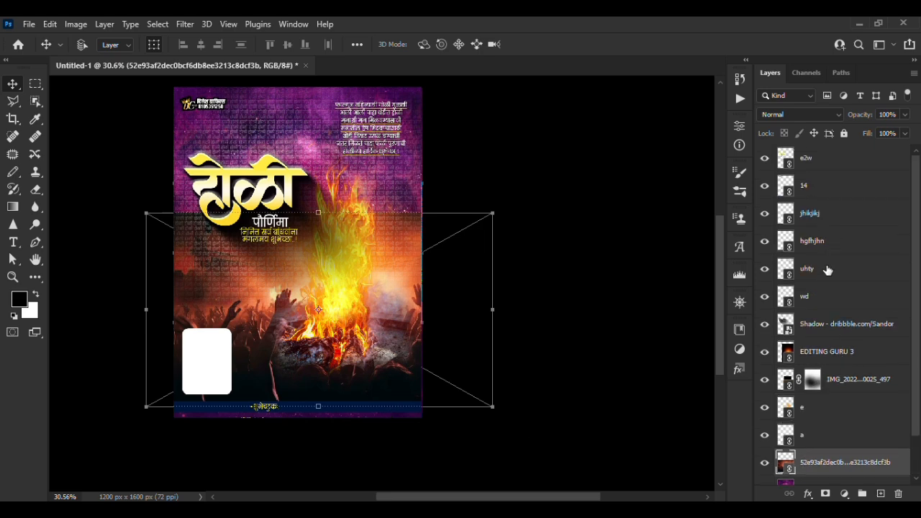
scroll(822, 288, "down", 2)
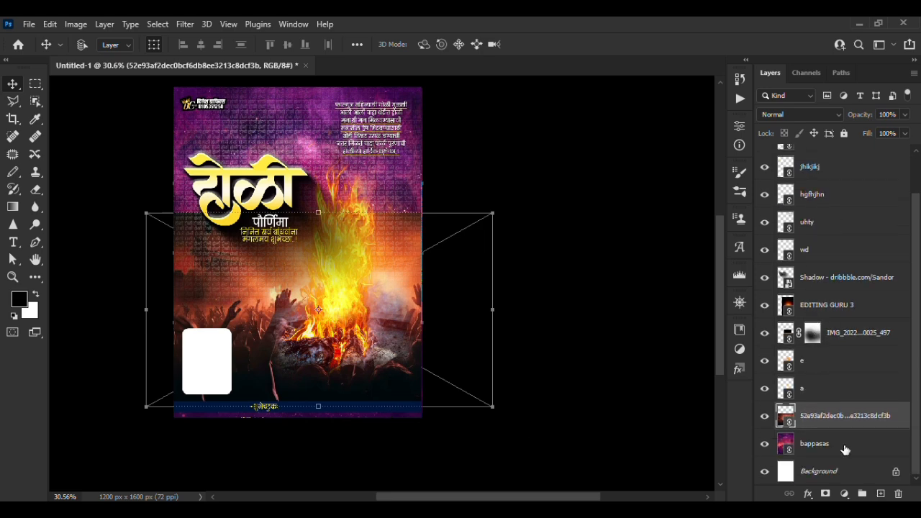
Add a layer mask to the crowd image and fade it into the purple background with a 2165 px Soft Round eraser at 55% opacity.
left_click(765, 388)
left_click(765, 388)
left_click(825, 494)
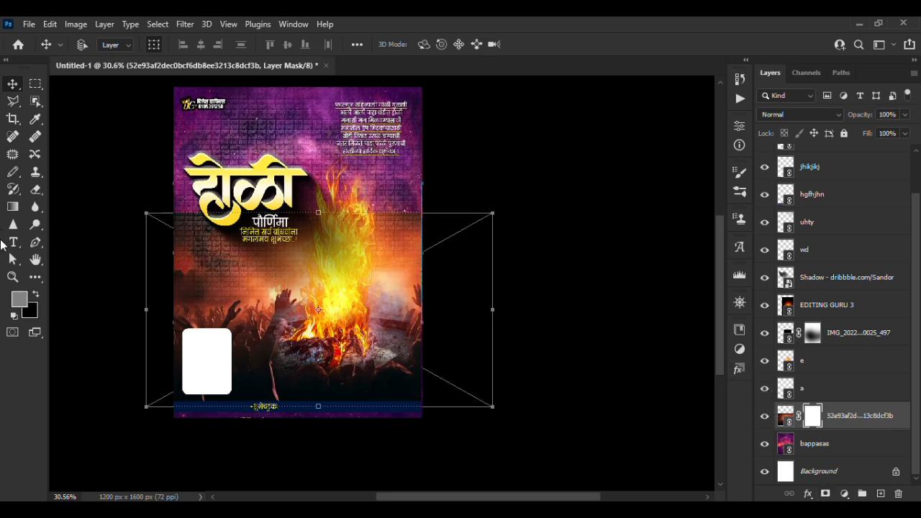
left_click(31, 184)
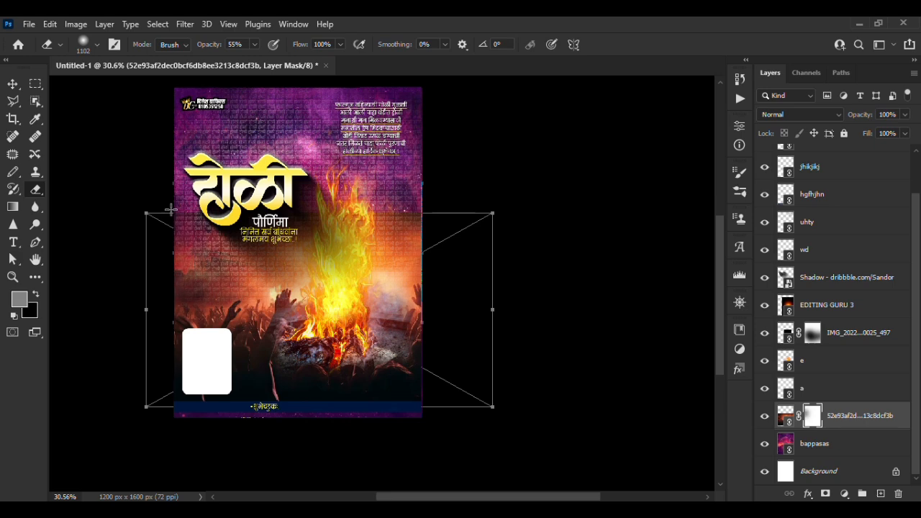
right_click(216, 196)
left_click_drag(323, 234, 366, 231)
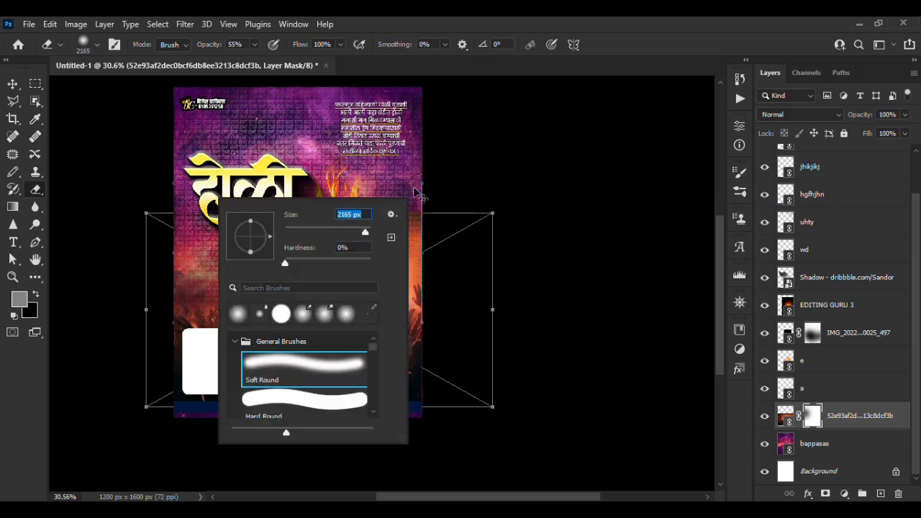
left_click(412, 193)
left_click(382, 178)
left_click(382, 178)
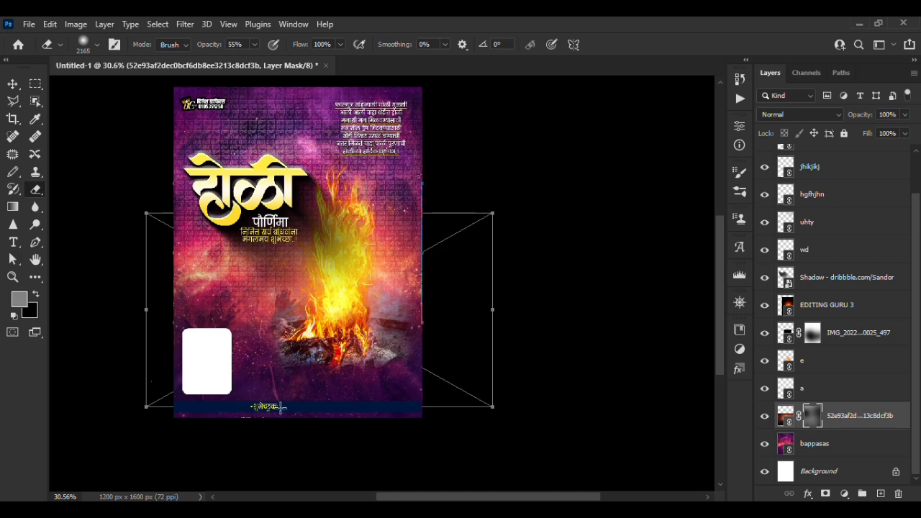
Reposition the crowd image and stretch its height to 114.51%, with its frame centred at X 666 px, Y 1061.50 px, and apply.
scroll(590, 338, "down", 4)
scroll(615, 331, "up", 5)
left_click(785, 415)
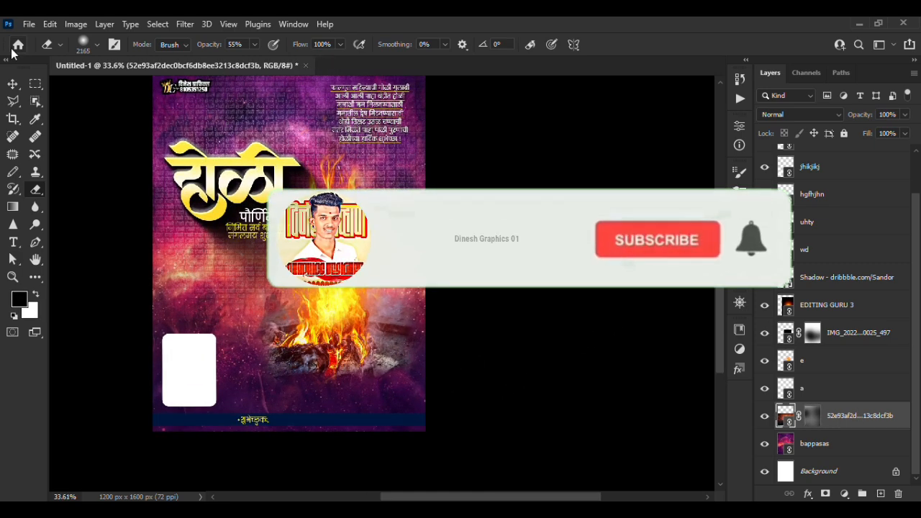
left_click(12, 84)
left_click_drag(389, 302, 412, 298)
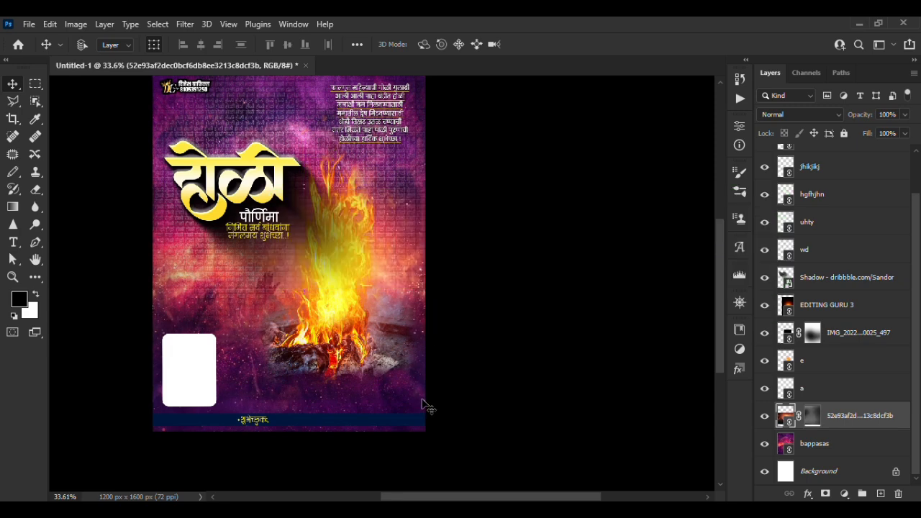
key("ctrl+t")
left_click_drag(303, 399, 304, 431)
scroll(507, 261, "up", 2)
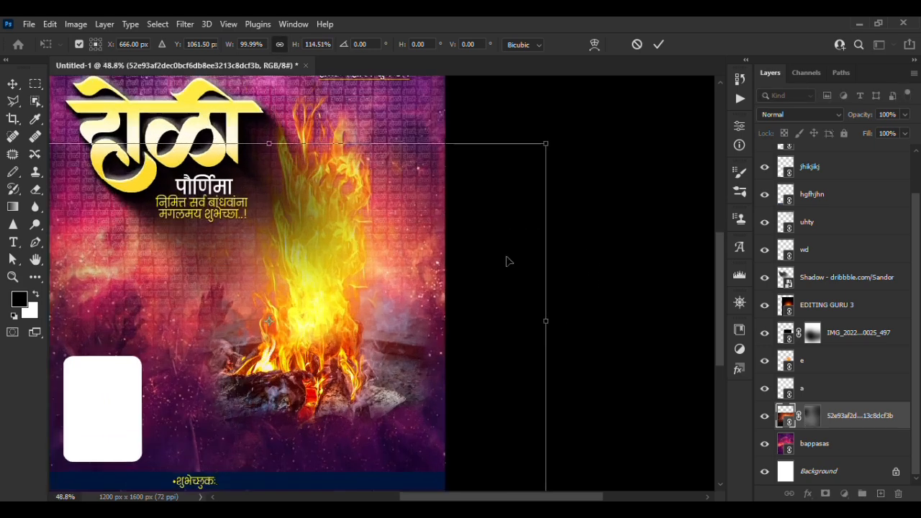
scroll(507, 260, "down", 2)
left_click(658, 44)
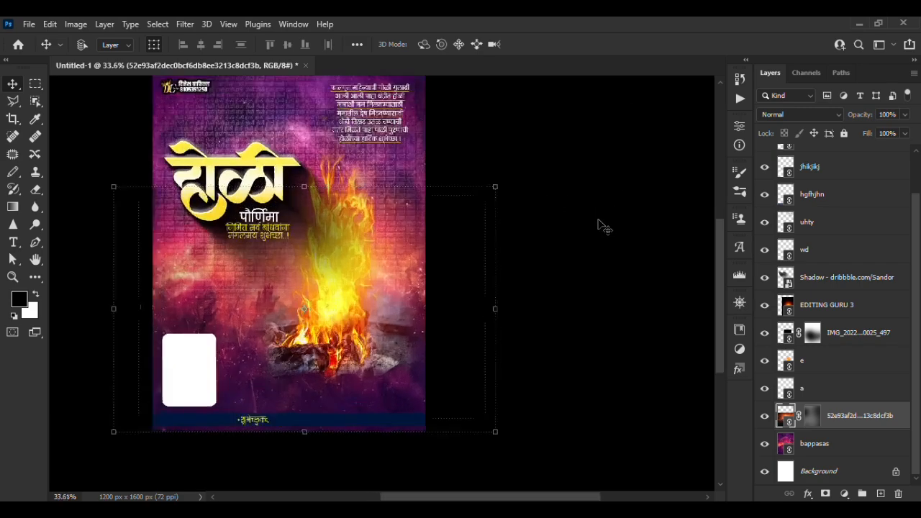
Add a Vibrance adjustment layer directly above the Shadow - dribbble.com/Sandor layer.
scroll(843, 425, "up", 2)
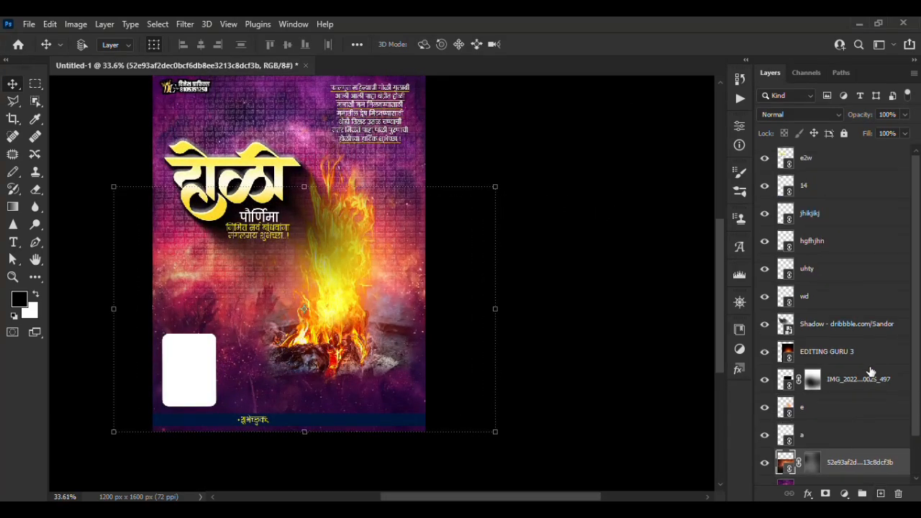
left_click(812, 350)
left_click(809, 323)
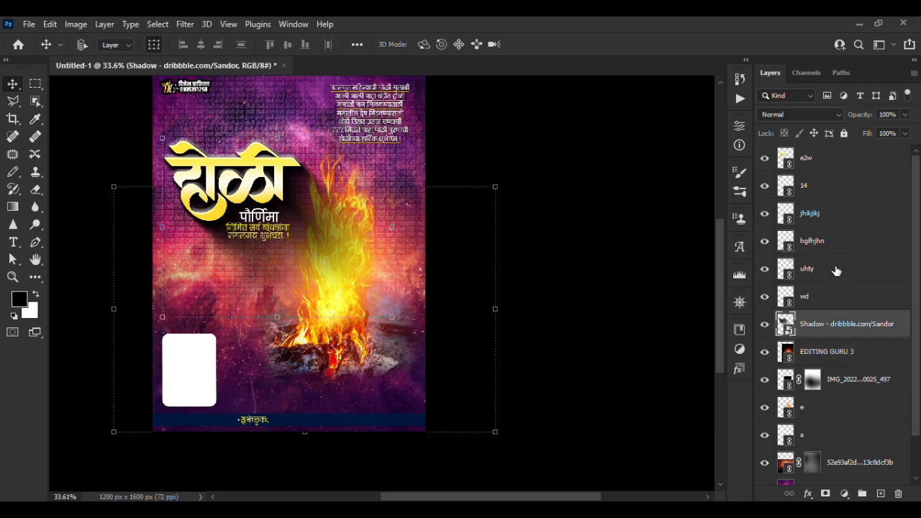
left_click(739, 303)
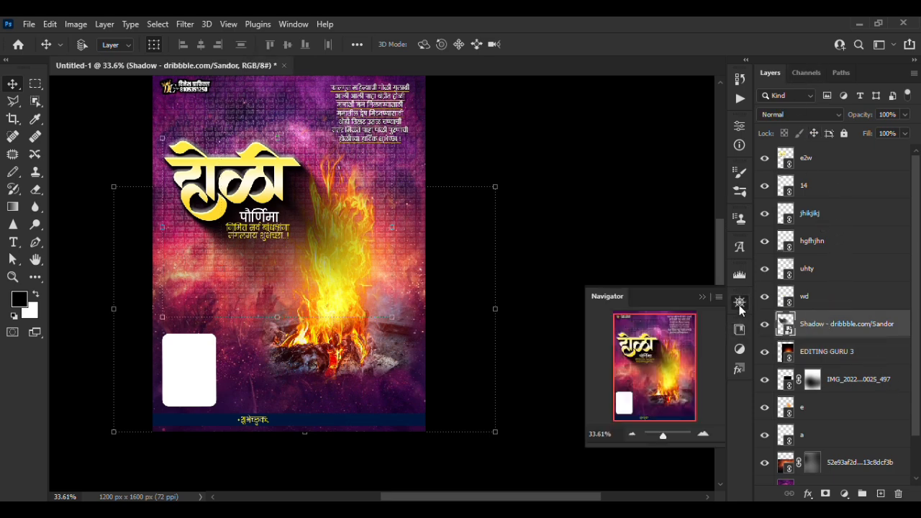
left_click(739, 302)
left_click(739, 273)
left_click(738, 273)
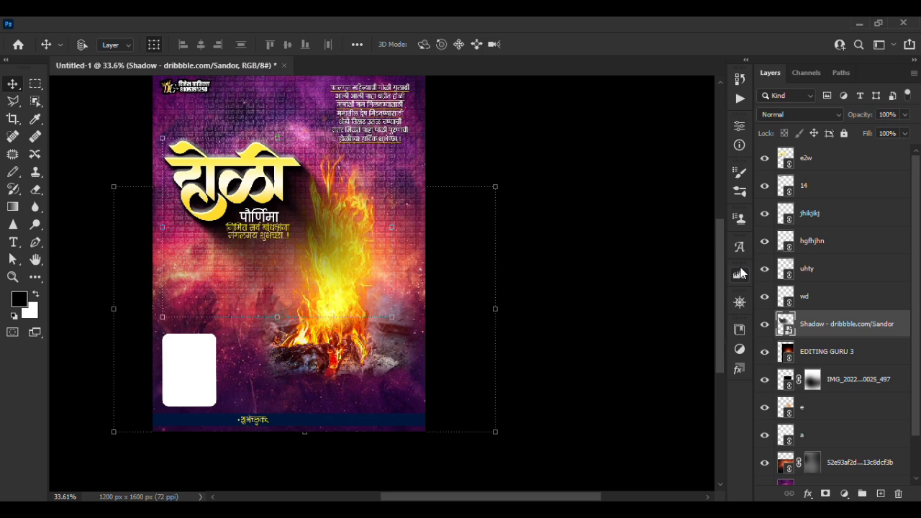
left_click(739, 349)
left_click(687, 354)
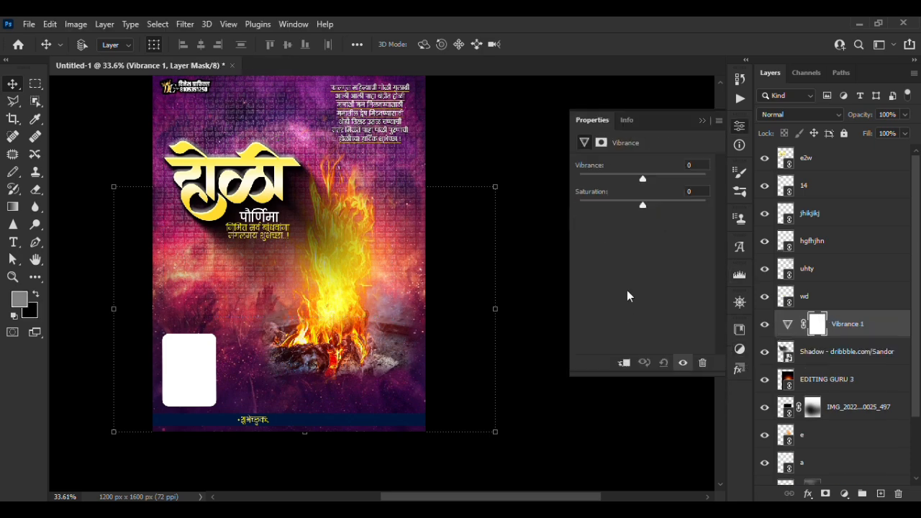
Set the Vibrance adjustment layer's vibrance to +49 and its saturation to +23.
left_click_drag(642, 178, 657, 205)
left_click(666, 204)
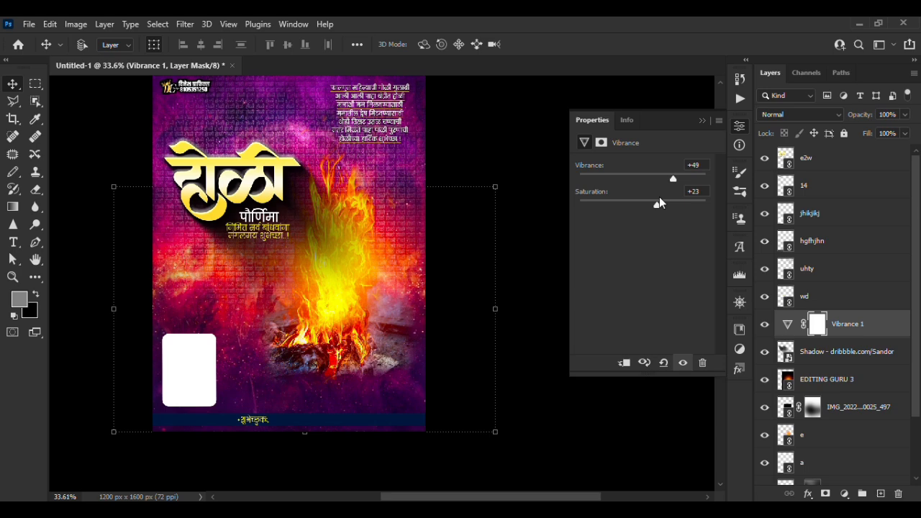
left_click(702, 121)
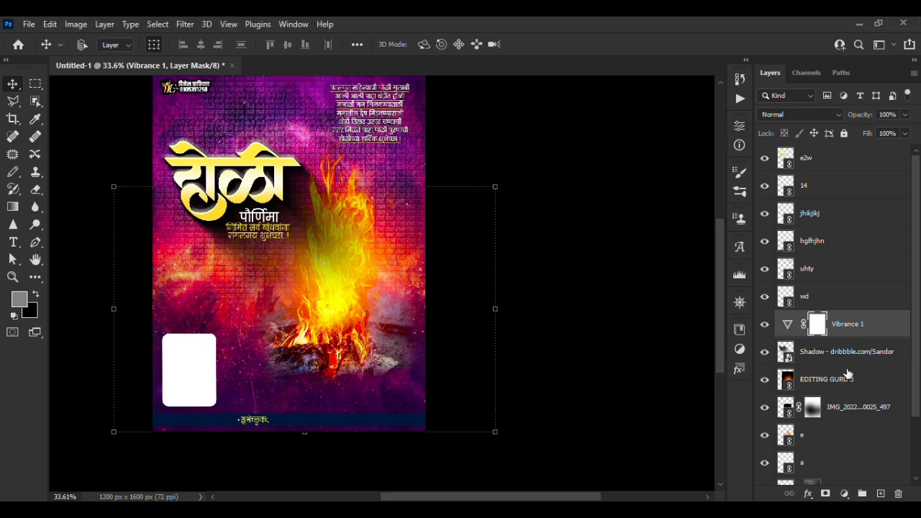
Add a Hue/Saturation adjustment layer directly above the bappasas background layer and clip it to that layer.
scroll(838, 377, "down", 3)
scroll(828, 392, "up", 3)
scroll(825, 389, "down", 1)
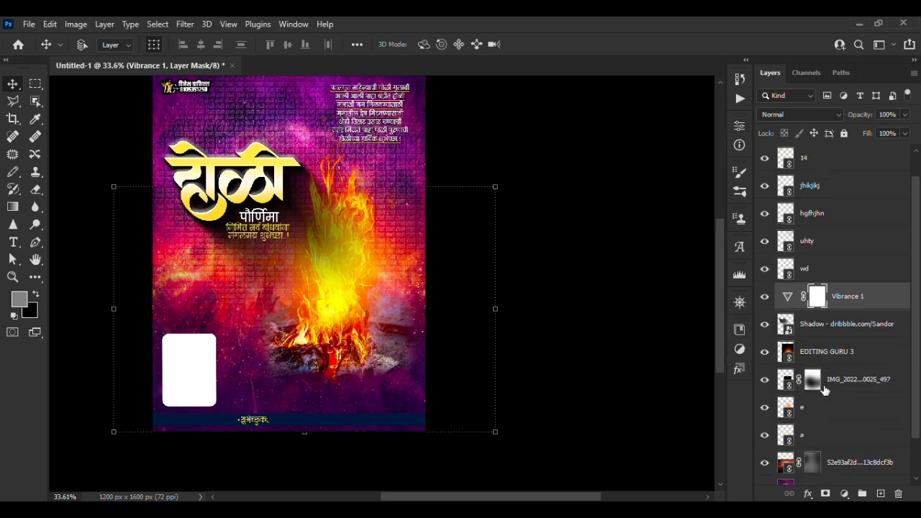
scroll(825, 389, "down", 2)
left_click(828, 442)
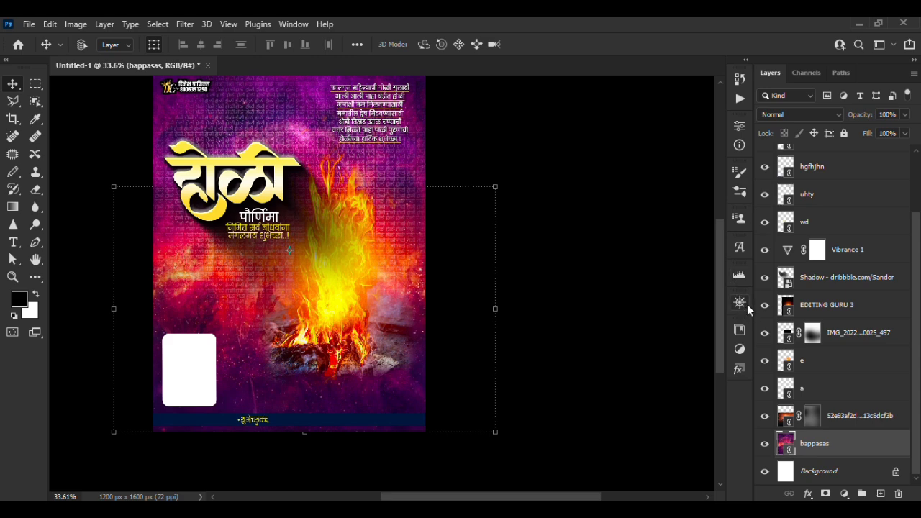
left_click(738, 351)
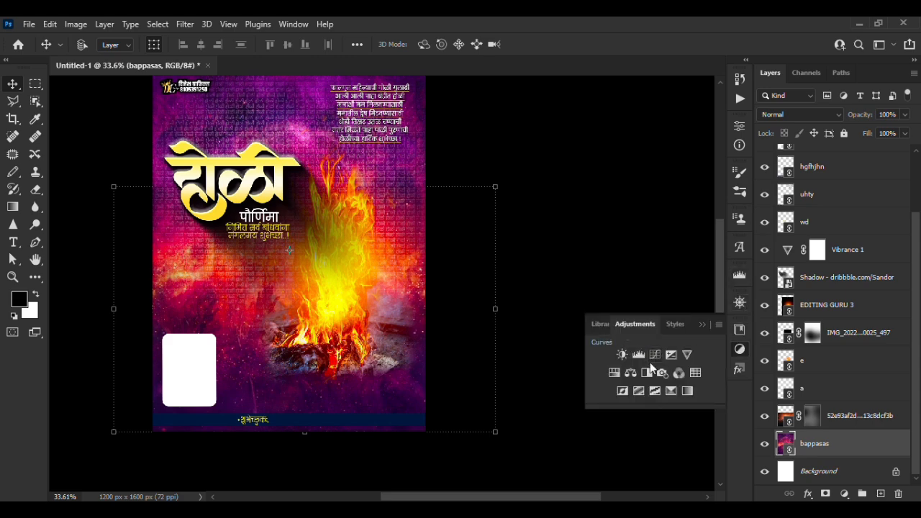
left_click(615, 371)
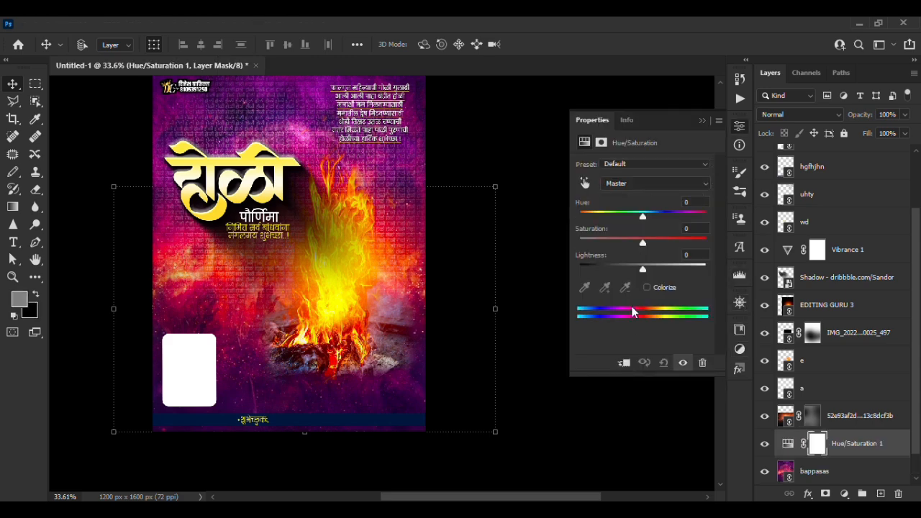
left_click(623, 363)
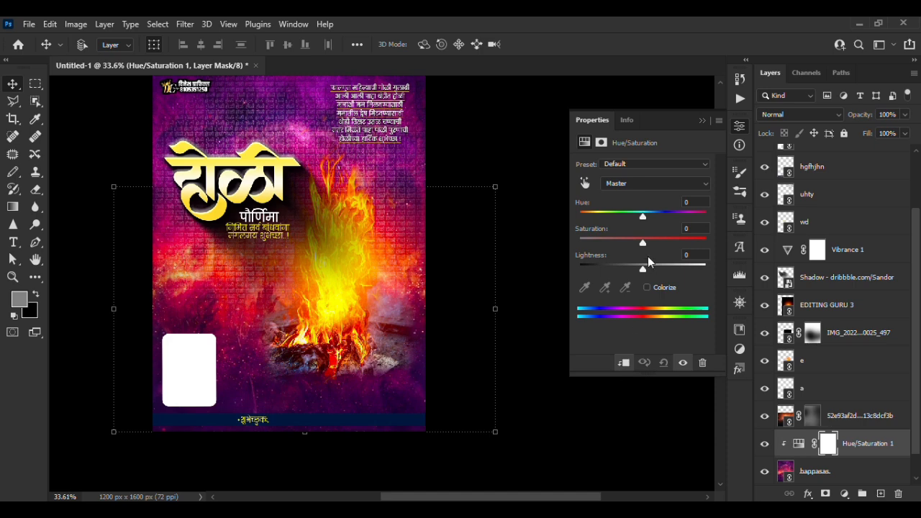
Shift the background's hue to -27 and its saturation to -1 in the clipped Hue/Saturation adjustment.
mouse_move(642, 245)
left_mouse_down()
mouse_move(674, 241)
mouse_move(608, 243)
mouse_move(636, 260)
left_mouse_up()
left_click_drag(650, 212, 625, 210)
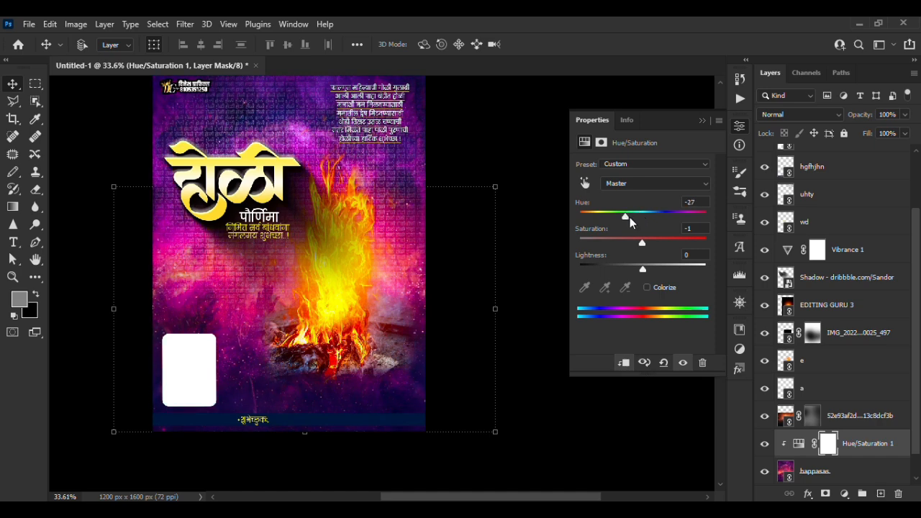
left_click(703, 121)
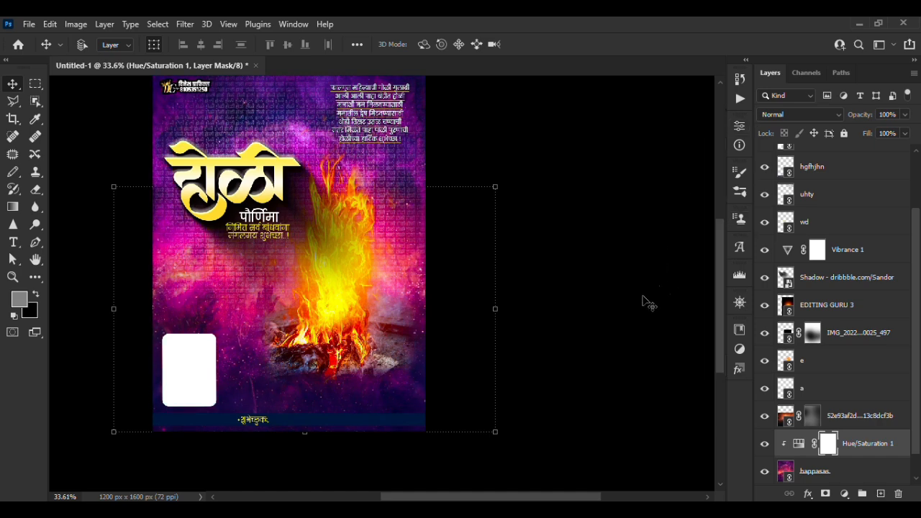
Export the poster for web as a 1200 × 1600 px JPEG at Maximum quality 100 into the DJ remix song folder.
scroll(631, 306, "up", 2)
scroll(579, 316, "down", 3)
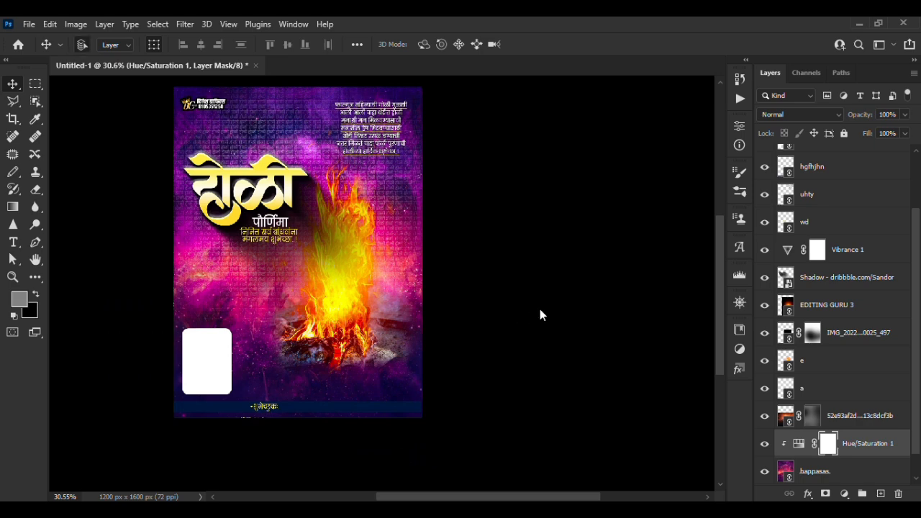
key("ctrl+alt+shift+s")
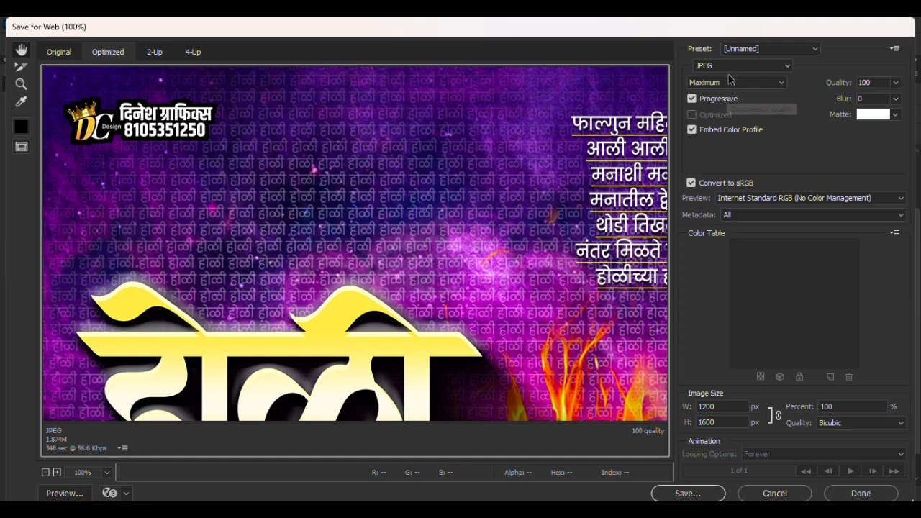
left_click(686, 492)
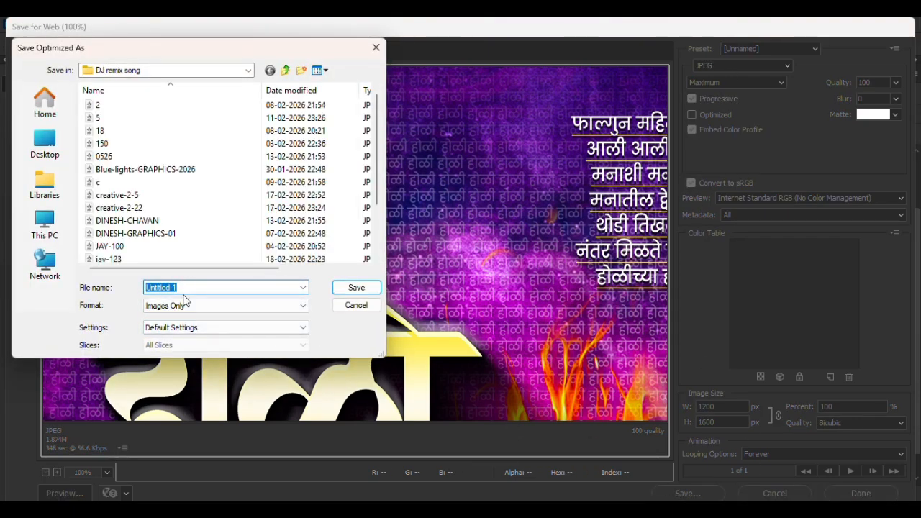
left_click(184, 289)
left_click(352, 288)
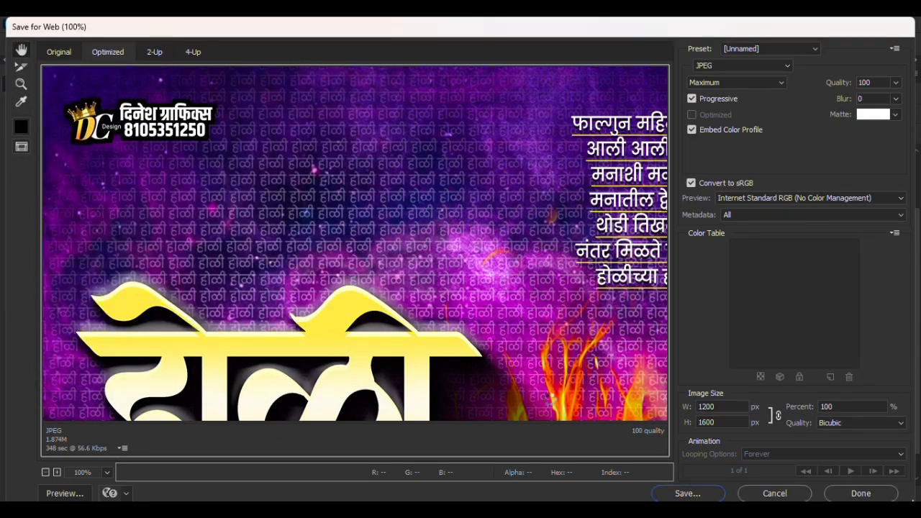